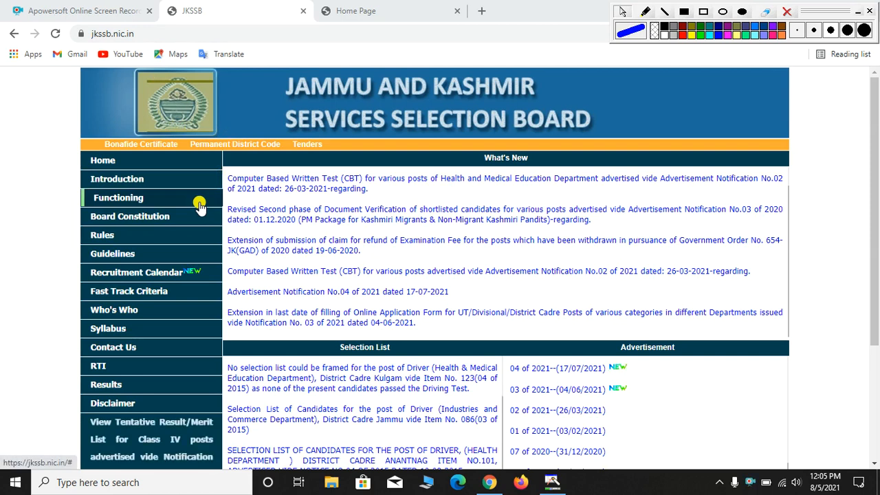
Scroll the JKSSB home page, then switch to the portal's Latest Openings page
scroll(197, 206, down, 3)
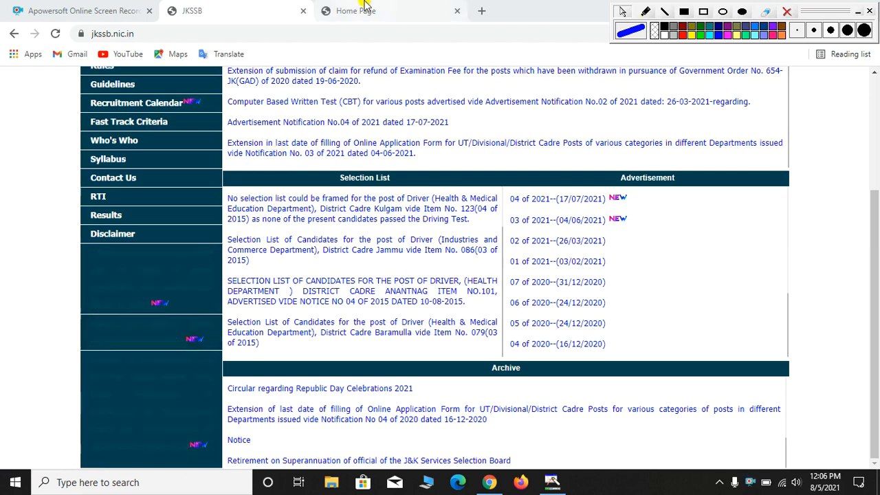
click(360, 15)
Locate advertisement 04 of 2021 in Latest Openings and choose Apply Online
scroll(350, 256, down, 3)
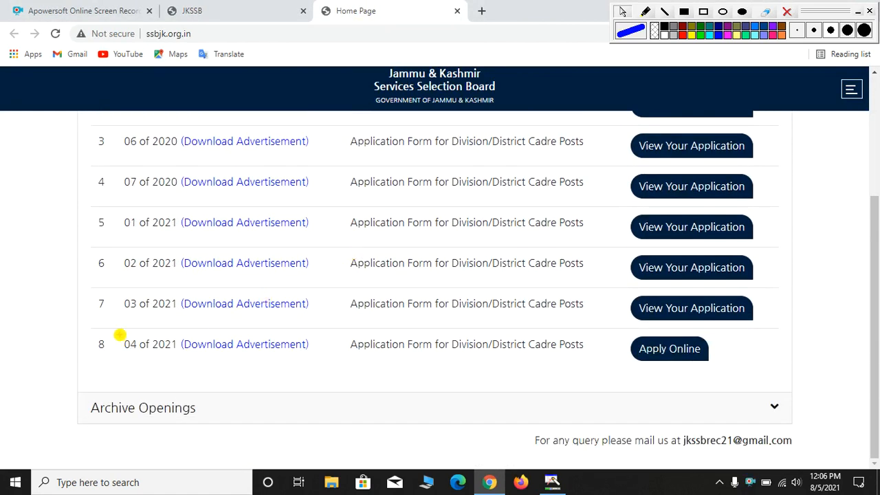
mouse_move(97, 333)
mouse_down()
mouse_move(153, 362)
mouse_move(541, 352)
mouse_move(720, 373)
mouse_up()
click(657, 349)
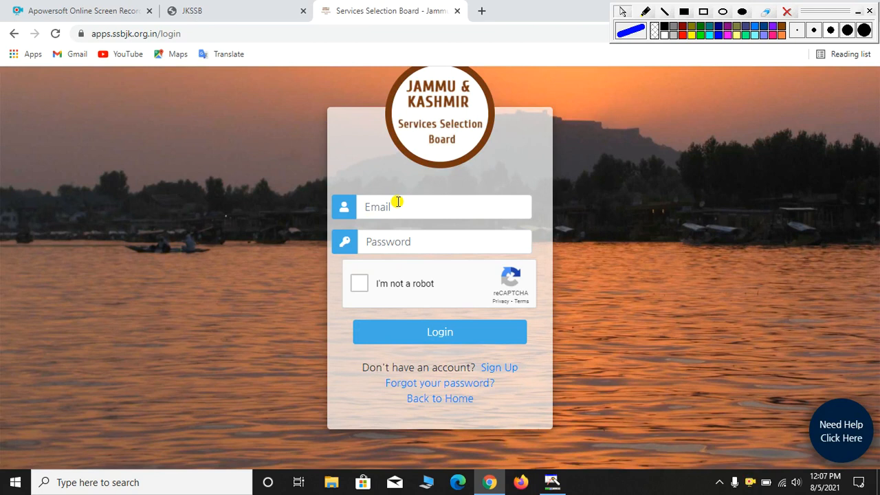
Complete the reCAPTCHA check and go to the Sign Up registration page
click(363, 282)
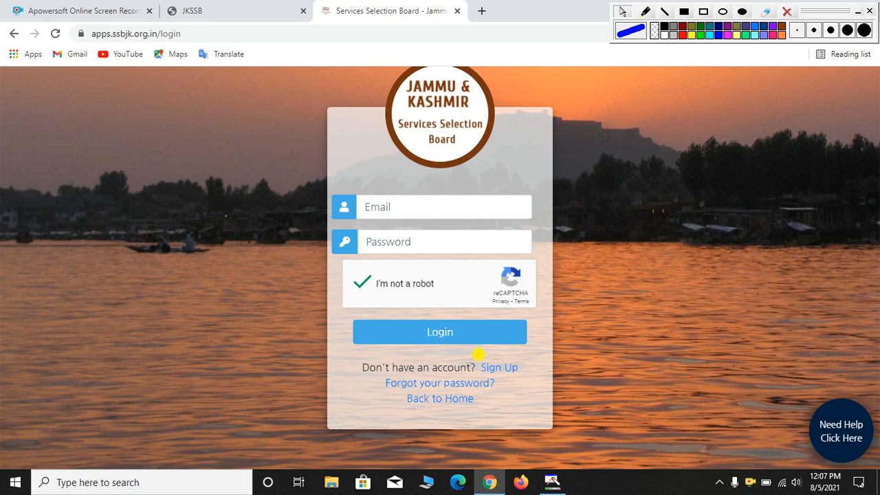
drag(485, 370, 530, 380)
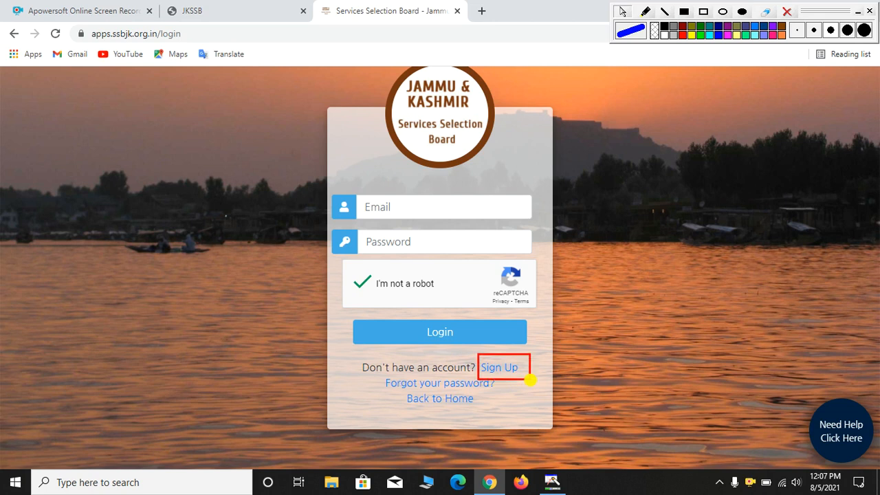
click(507, 365)
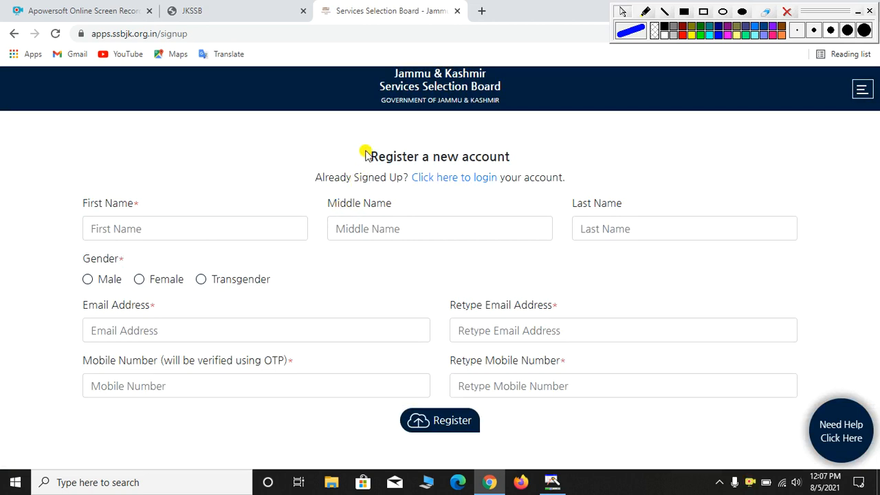
Select Male on the registration form, then return to the applicant login page
drag(369, 157, 511, 152)
click(512, 155)
click(88, 281)
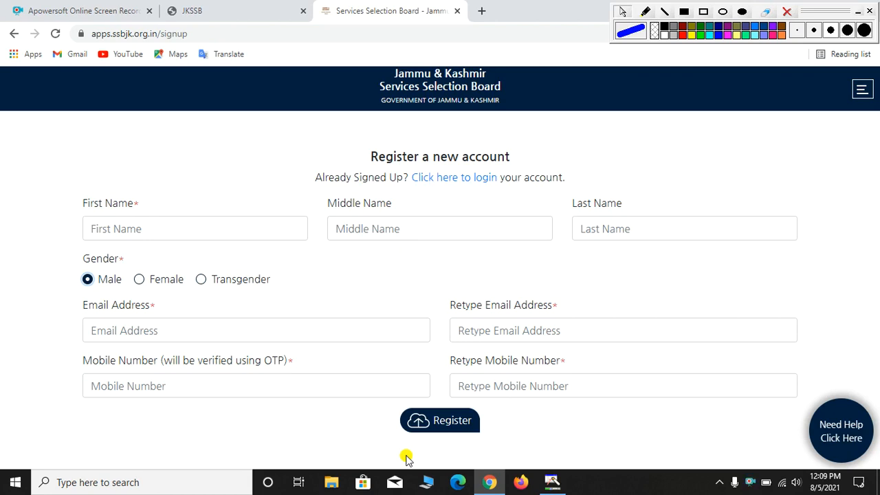
click(443, 178)
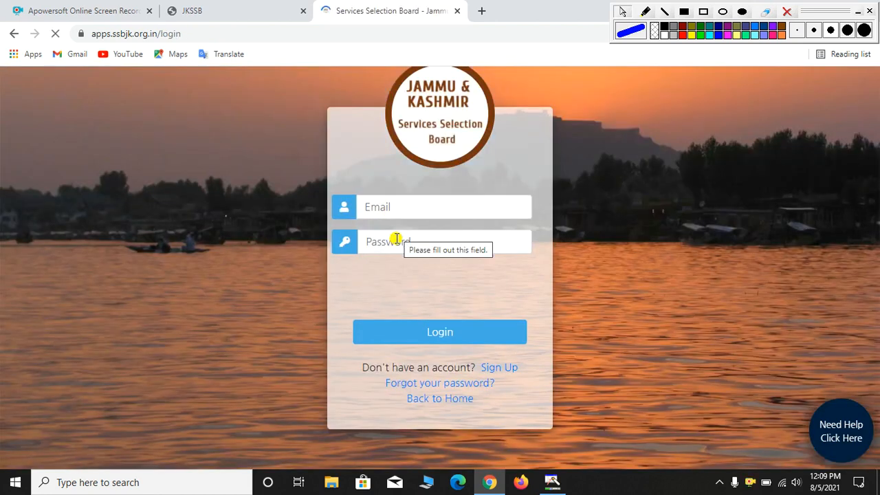
Pass reCAPTCHA, log in, and apply to the 04 of 2021 opening
click(359, 286)
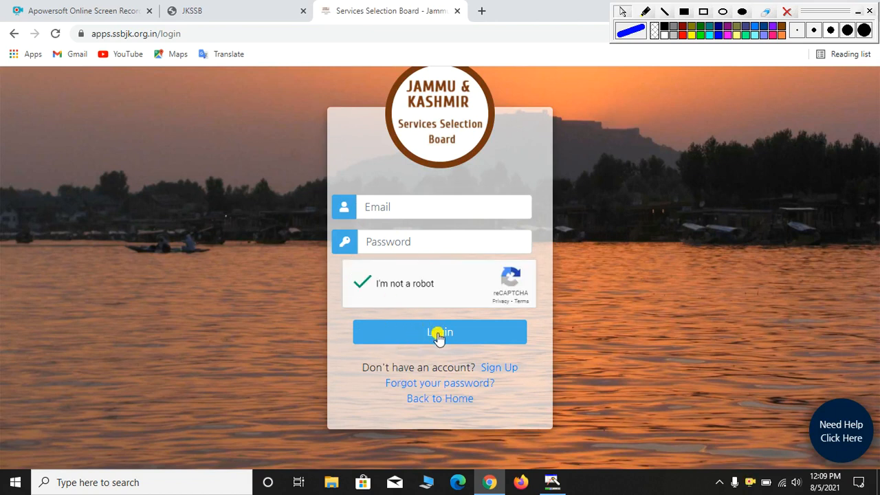
click(439, 334)
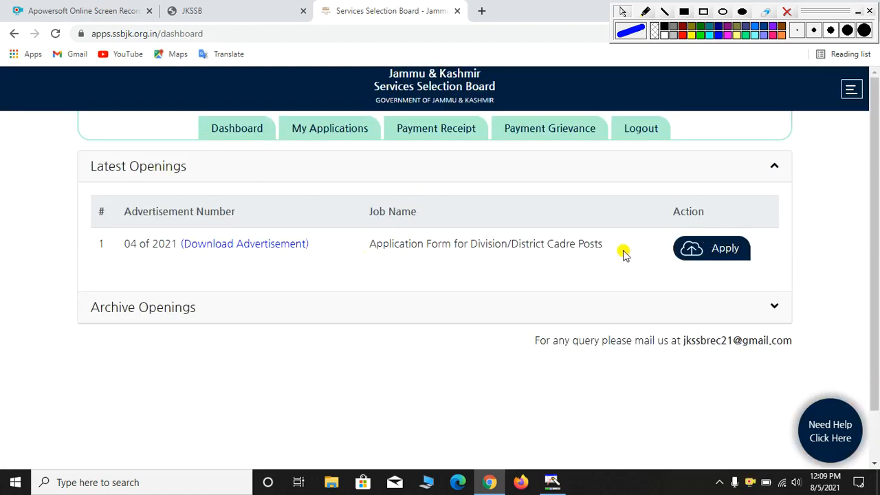
click(706, 252)
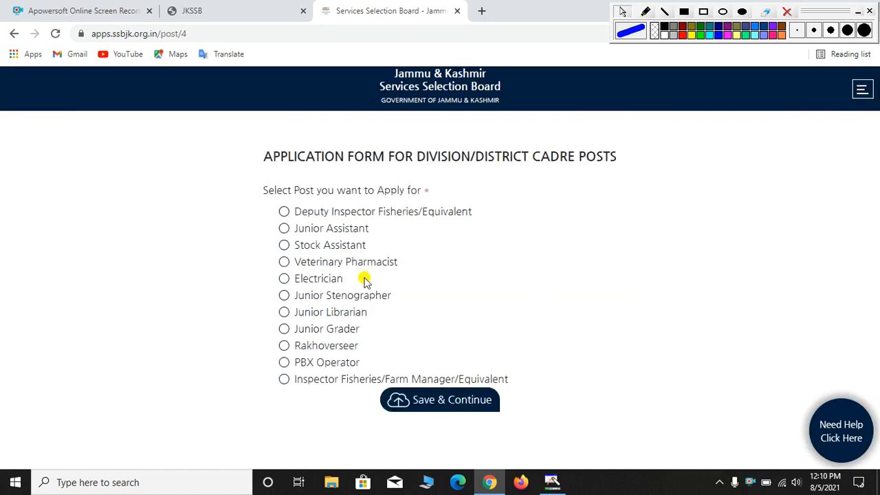
Select Electrician as the post applied for and save the choice
drag(260, 189, 422, 195)
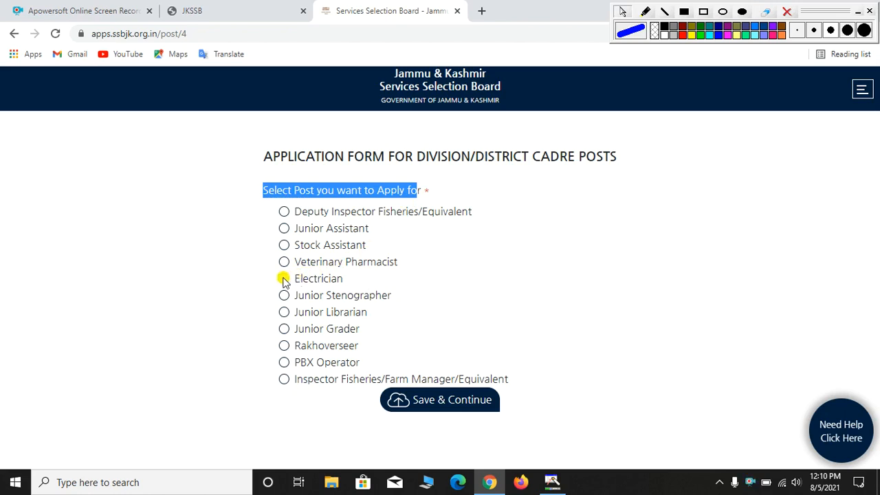
click(284, 278)
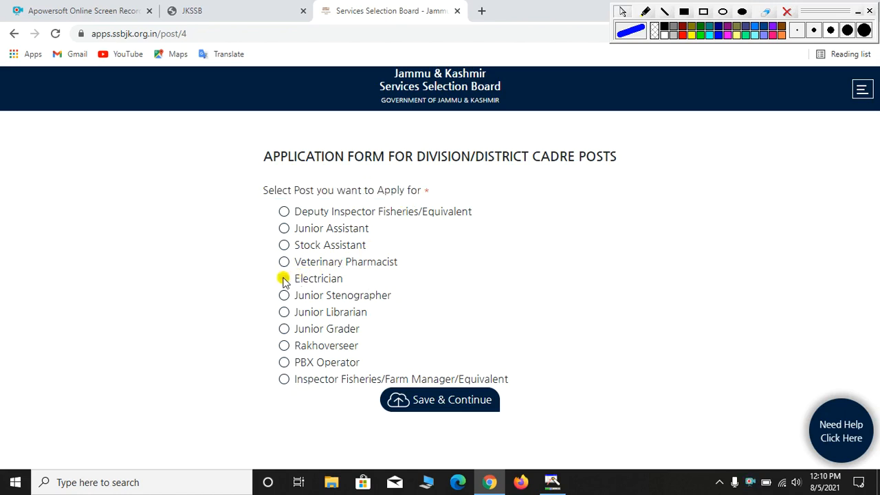
click(433, 402)
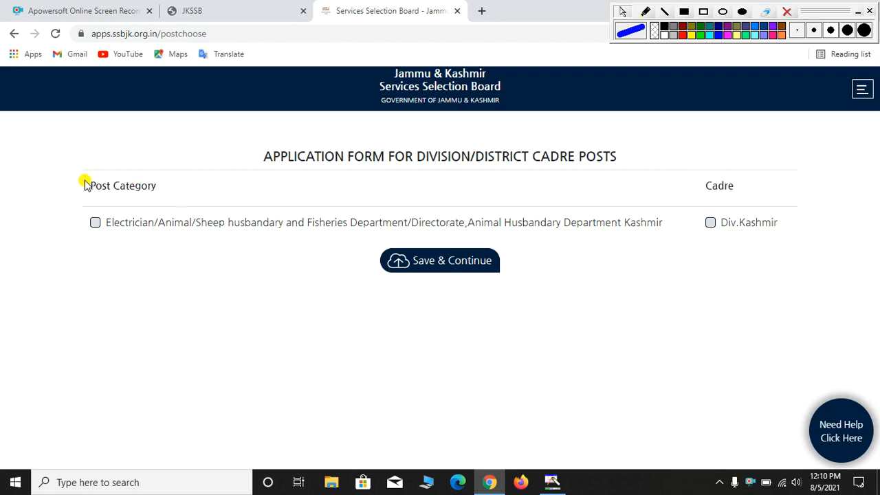
Tick the Electrician post category and Div.Kashmir cadre, then save
drag(86, 185, 167, 190)
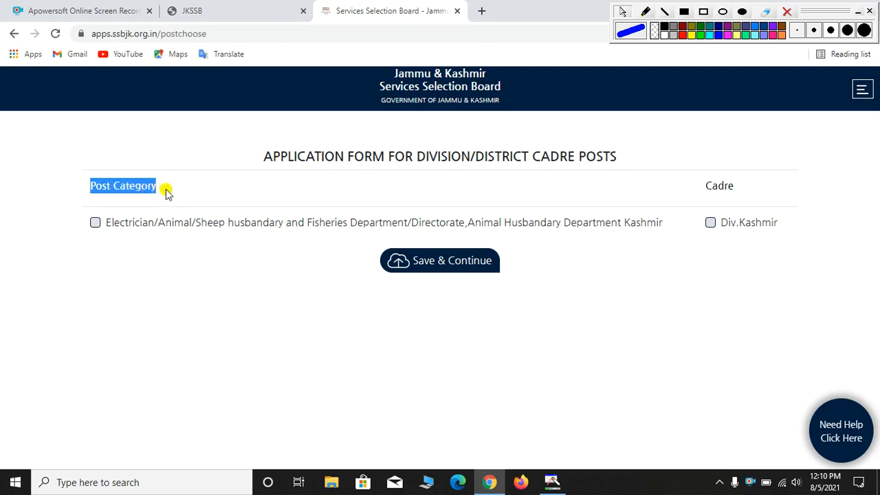
click(94, 223)
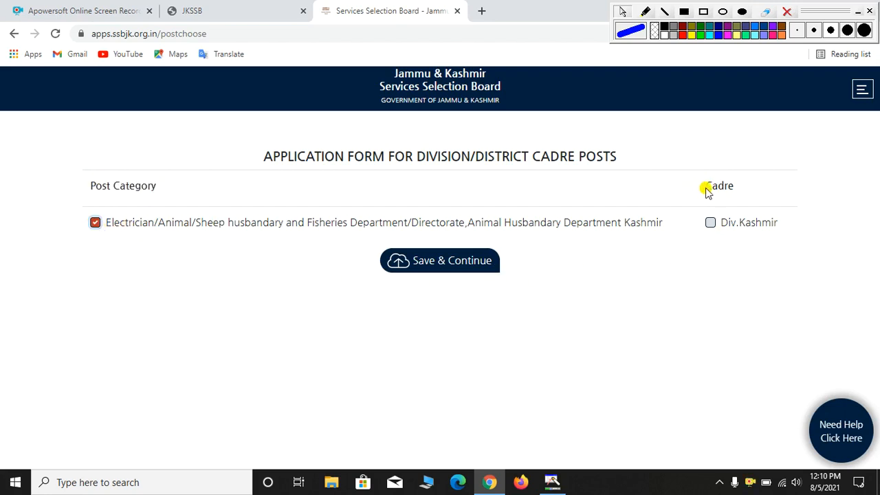
drag(706, 188, 734, 186)
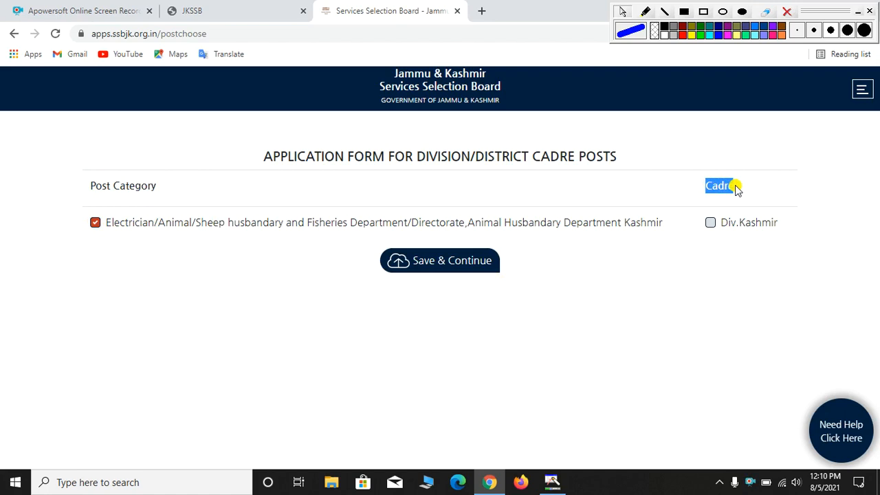
click(711, 223)
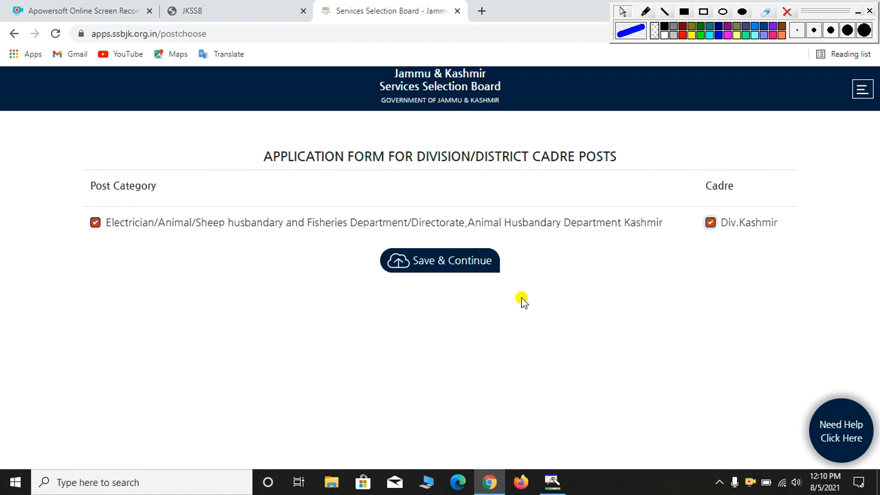
click(433, 266)
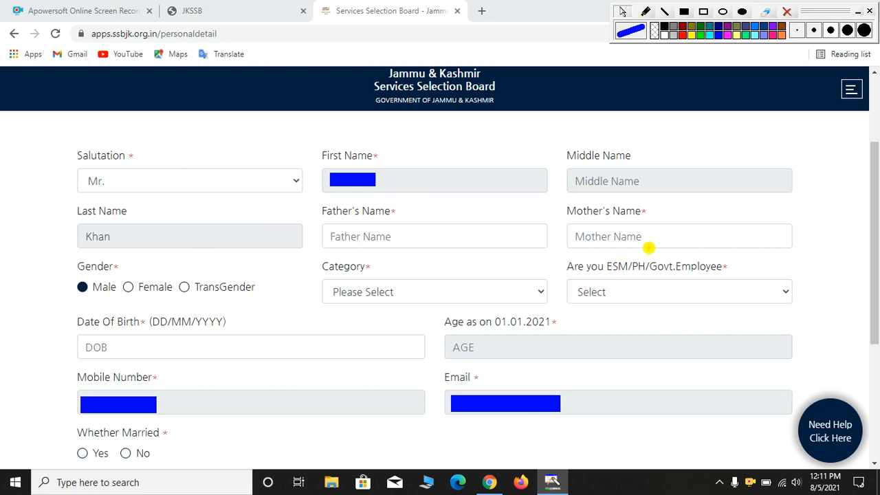
Set Category to Residents of Backward Areas (RBA) and ESM/PH/Govt.Employee to NO
drag(660, 235, 613, 236)
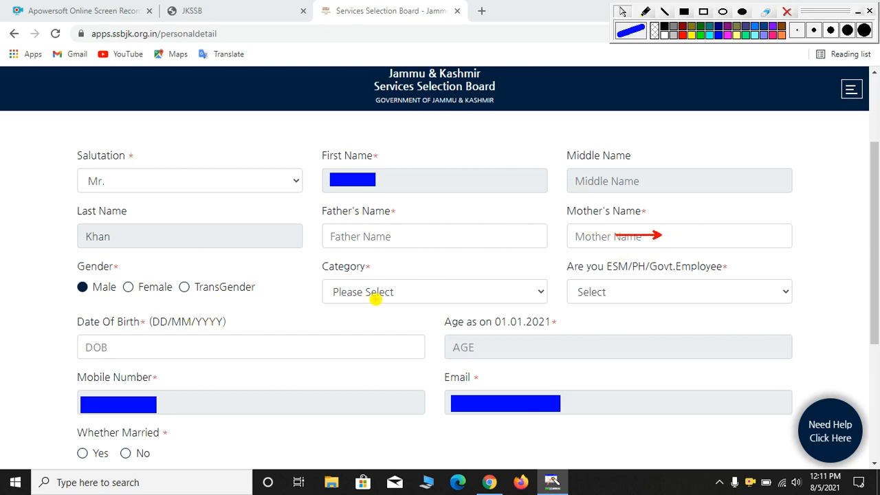
click(450, 294)
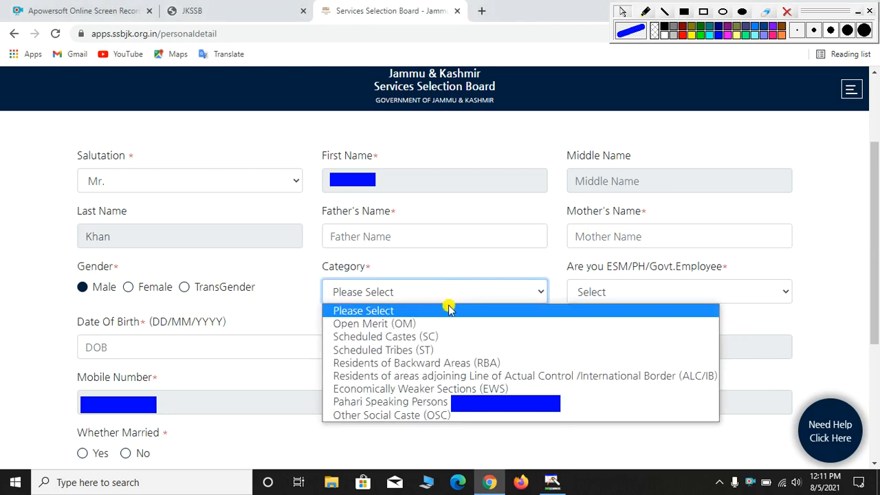
click(412, 364)
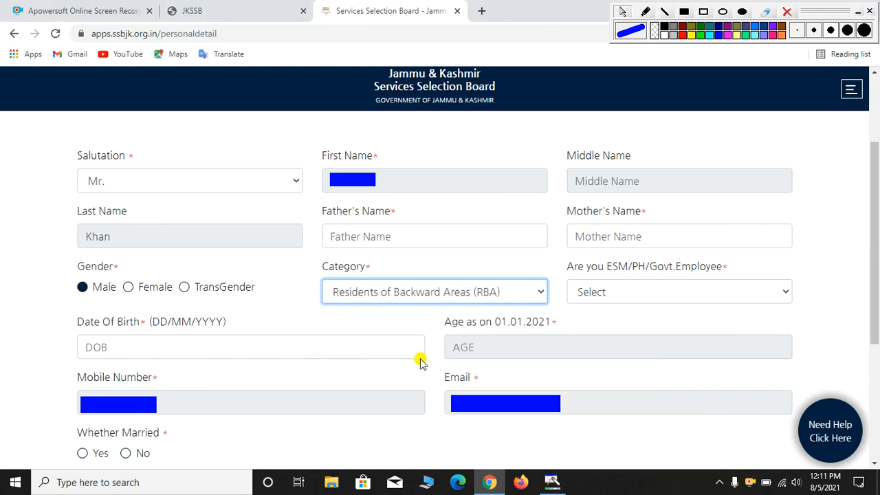
click(612, 293)
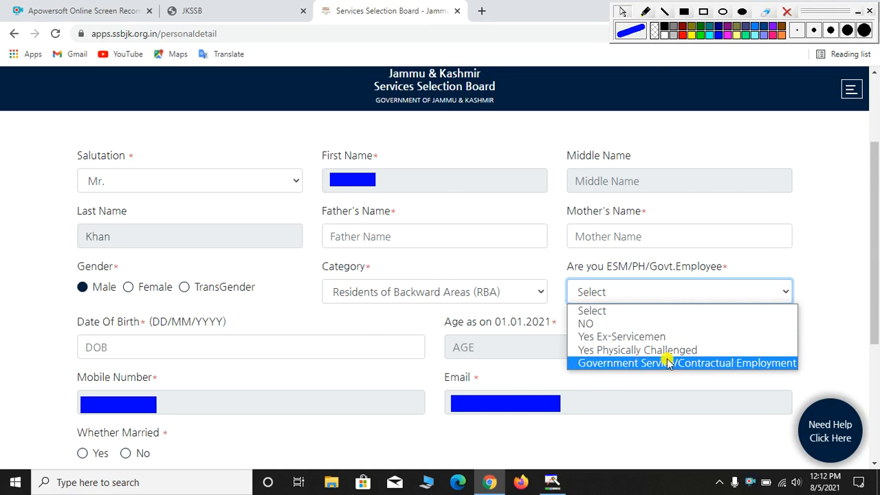
click(580, 323)
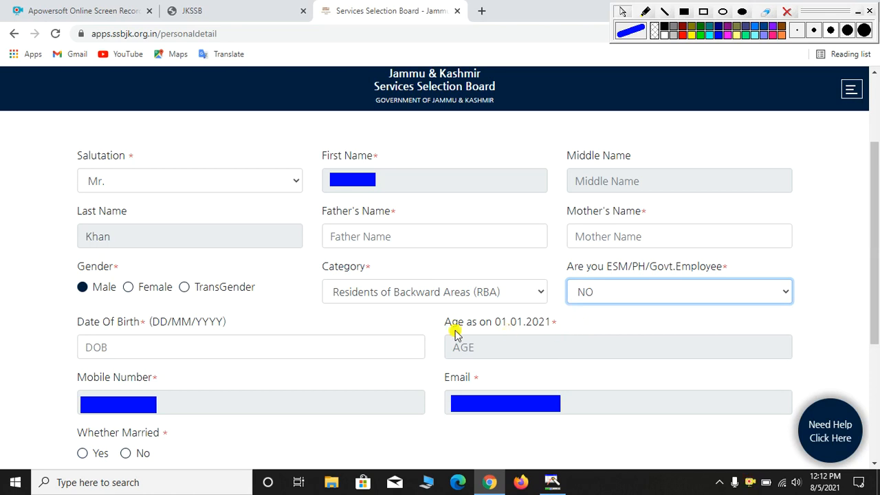
click(118, 352)
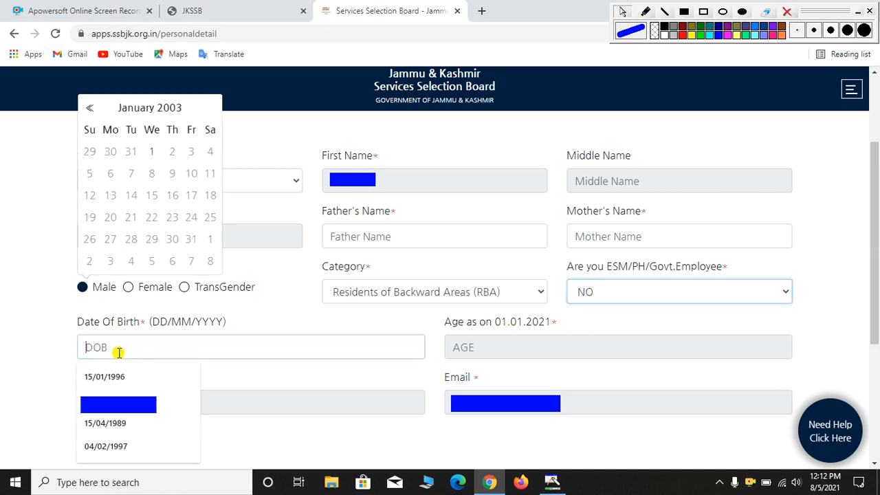
click(90, 108)
click(118, 110)
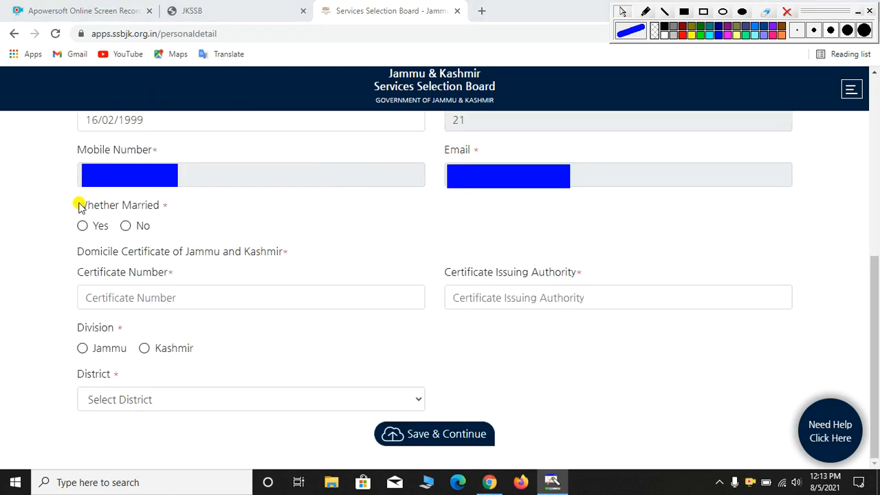
Answer No to married and set the issuing authority to Tehsildhar Mendhar
drag(77, 204, 162, 205)
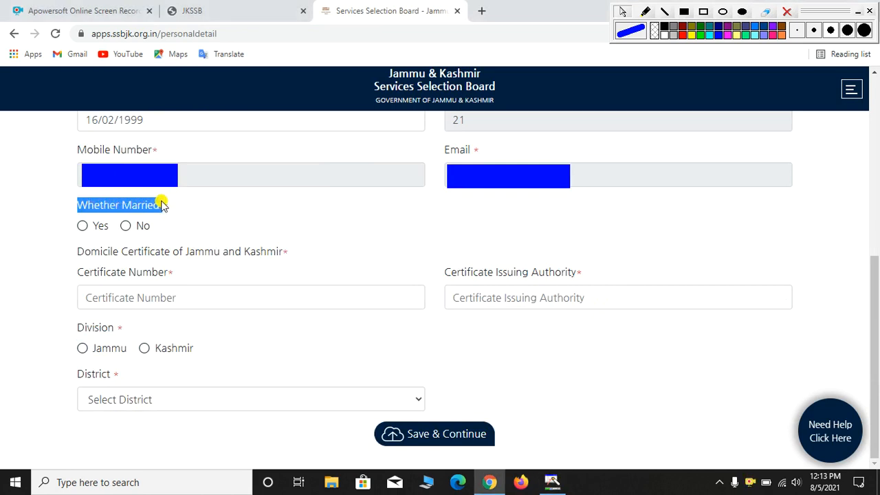
click(83, 225)
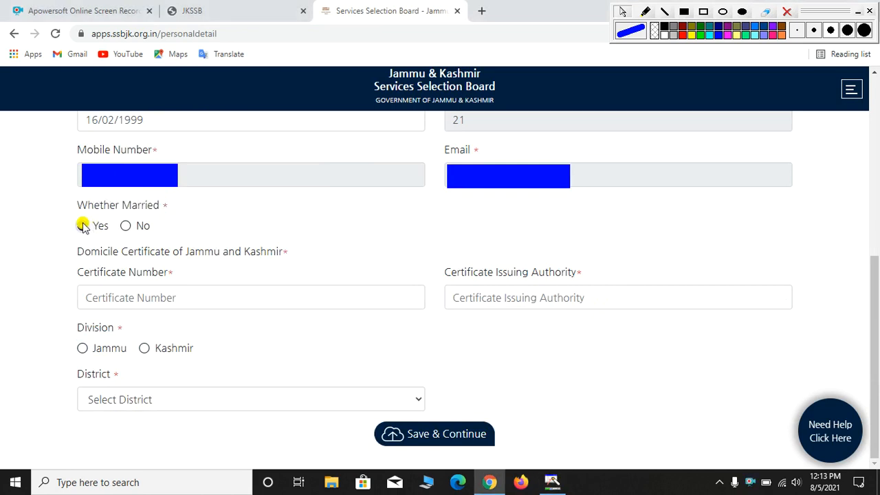
click(125, 226)
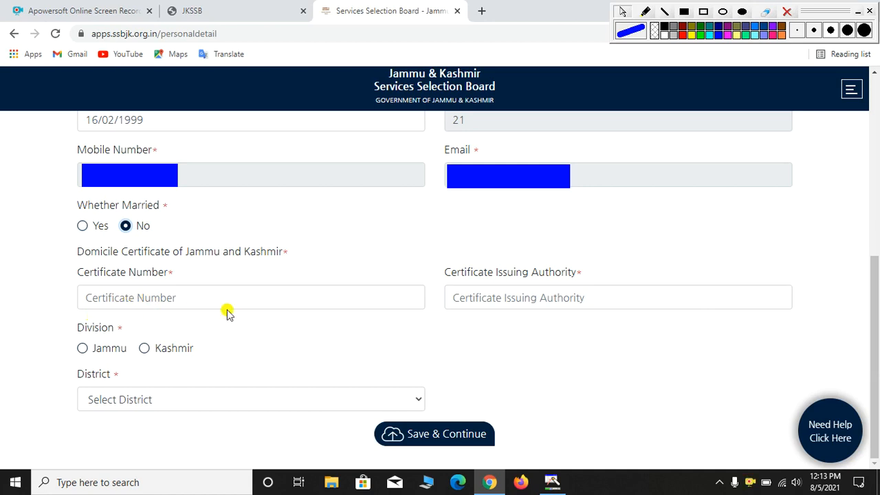
click(457, 304)
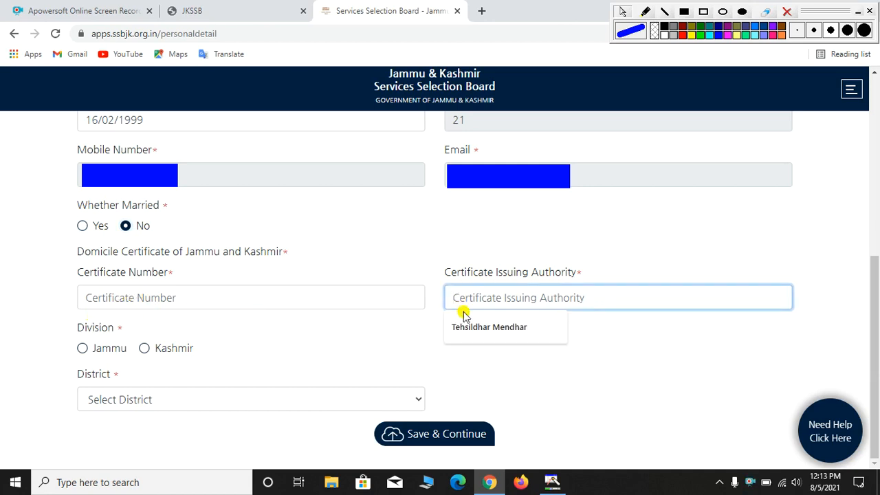
click(455, 328)
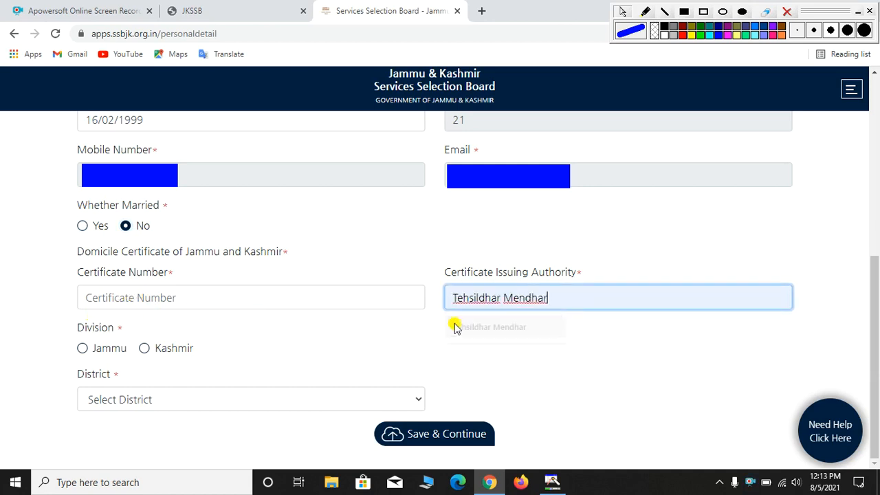
Choose Jammu division and Poonch district, then save the personal details
click(82, 349)
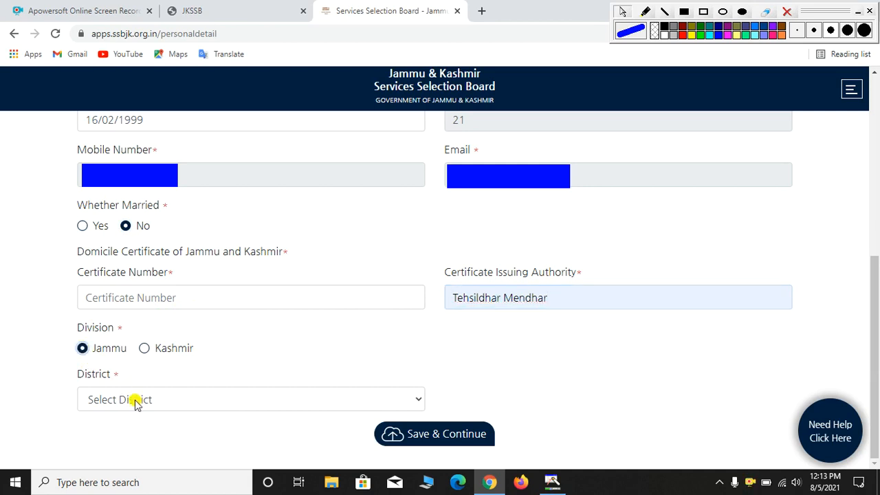
click(133, 398)
click(142, 321)
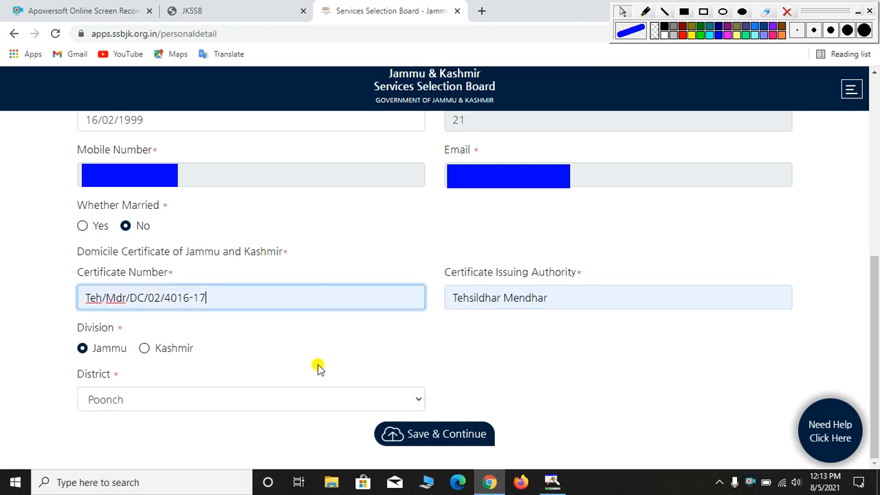
click(426, 433)
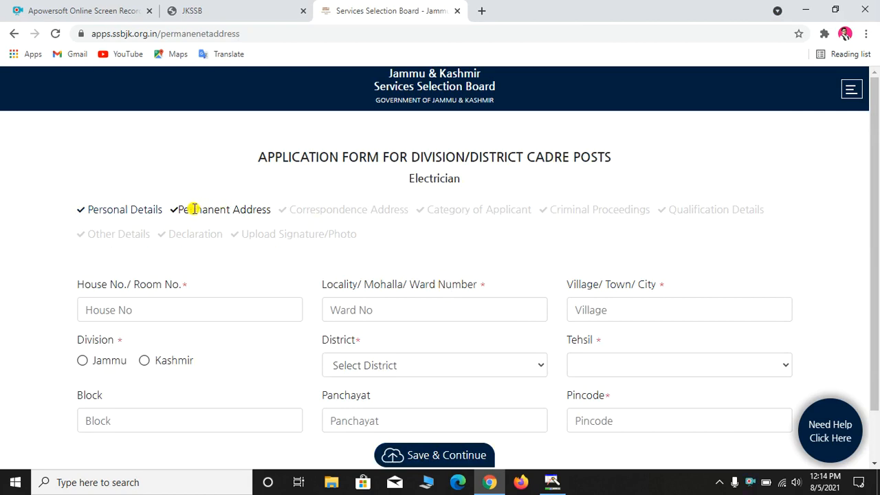
Fill the permanent address locality with Nil and the village from a saved entry
drag(179, 211, 270, 212)
click(270, 212)
scroll(270, 212, down, 1)
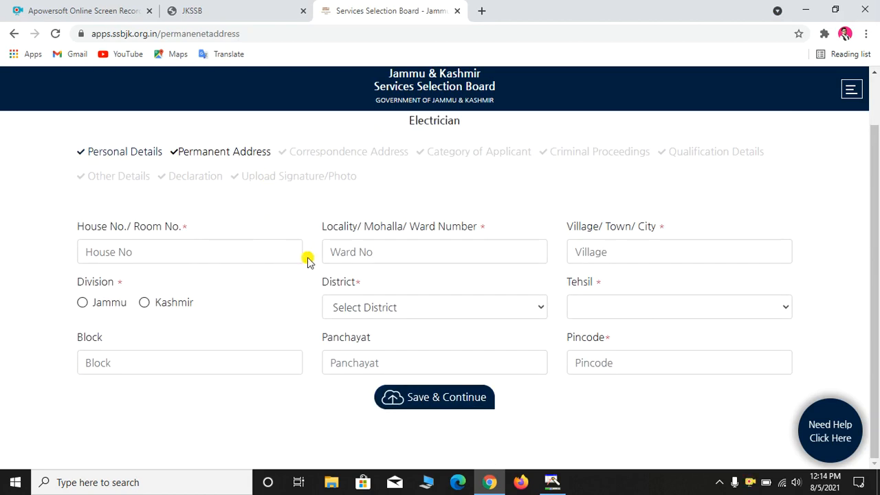
click(342, 252)
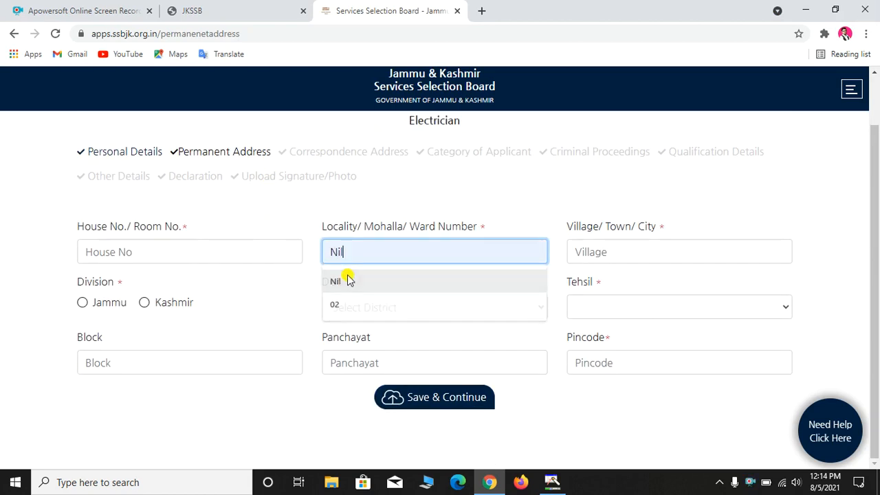
click(348, 278)
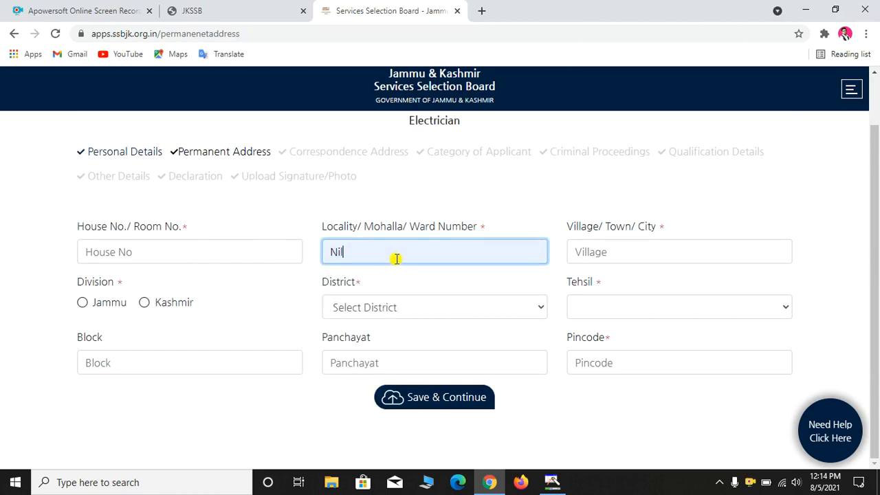
click(575, 251)
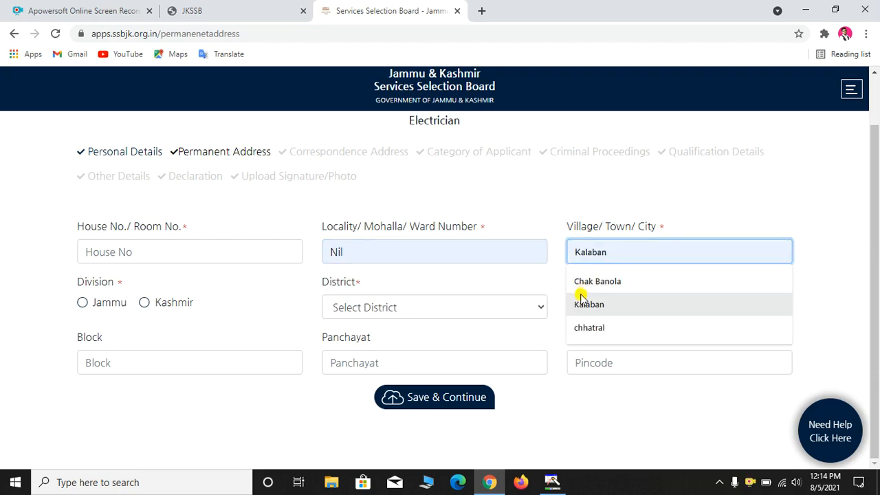
click(581, 327)
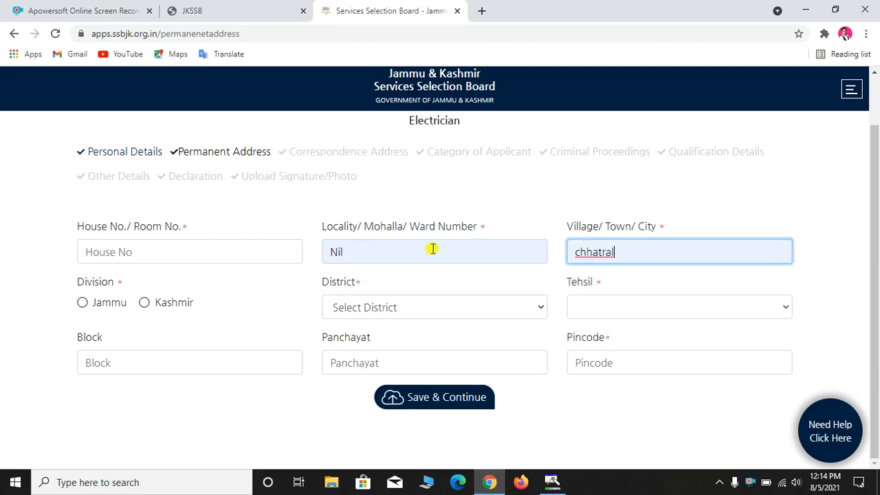
Set division Jammu, district Poonch and tehsil Mendhar
click(81, 304)
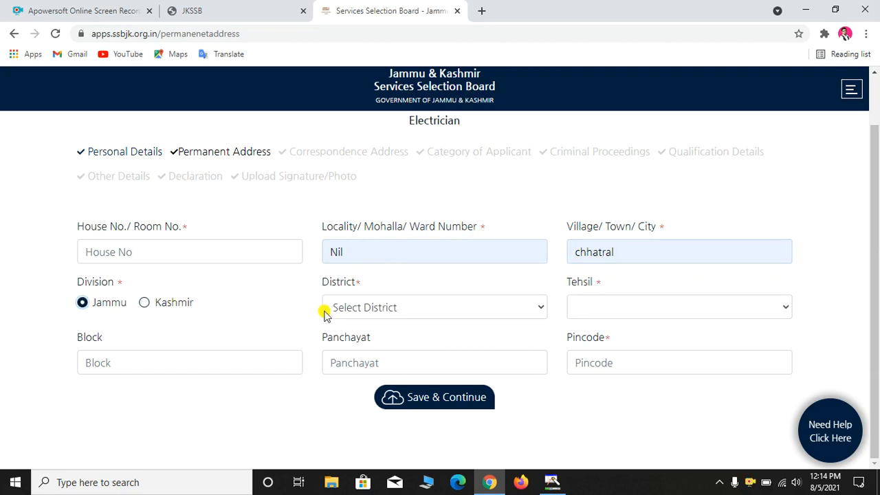
click(346, 309)
click(358, 391)
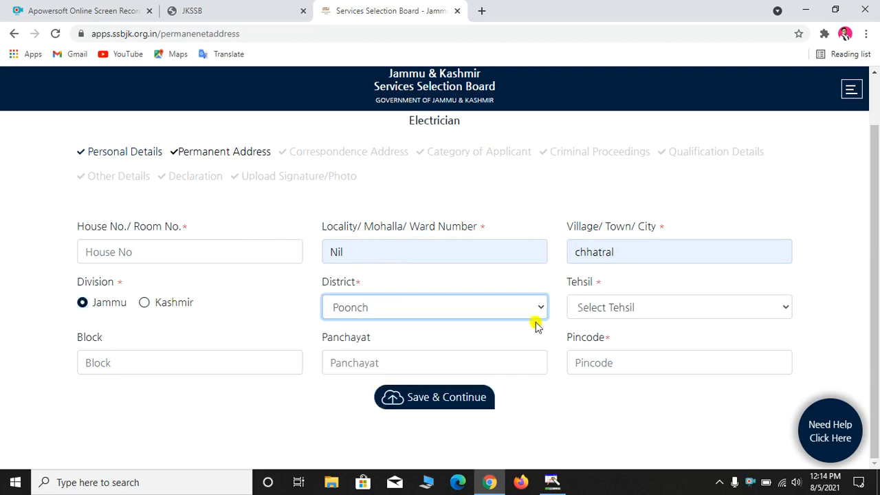
click(583, 305)
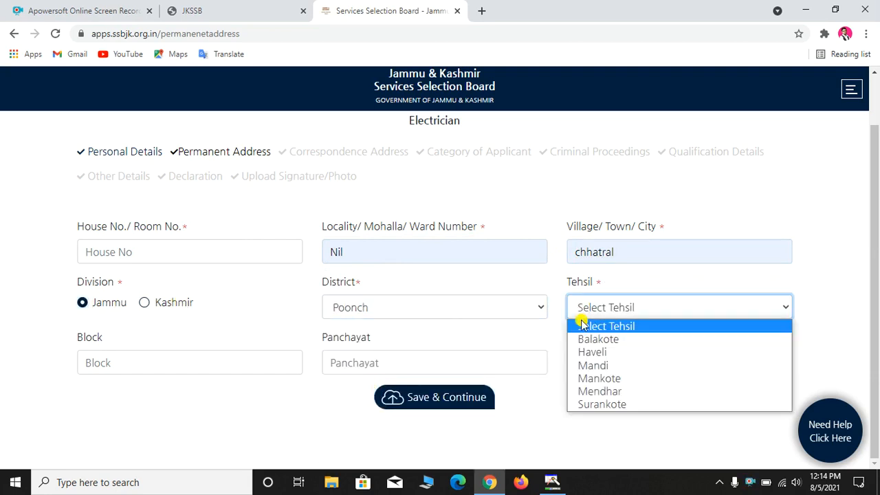
click(585, 391)
Fill block Mendhar and the panchayat from saved entries, then save the address
click(183, 359)
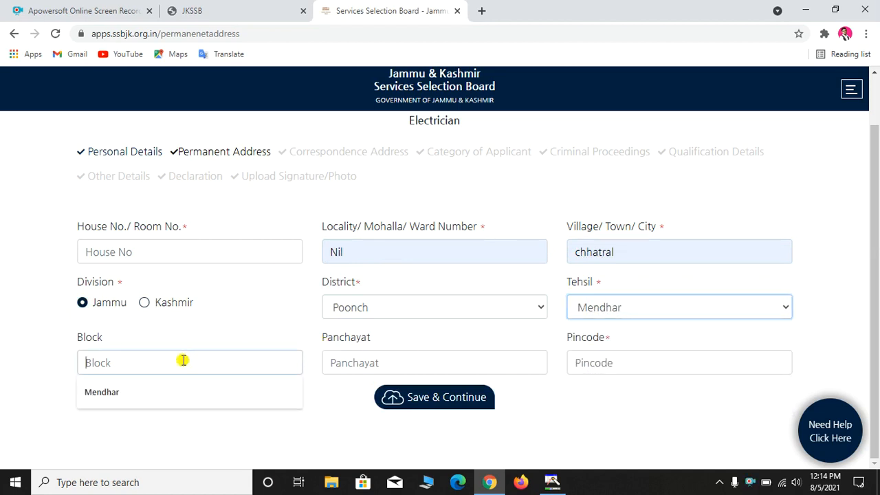
click(142, 397)
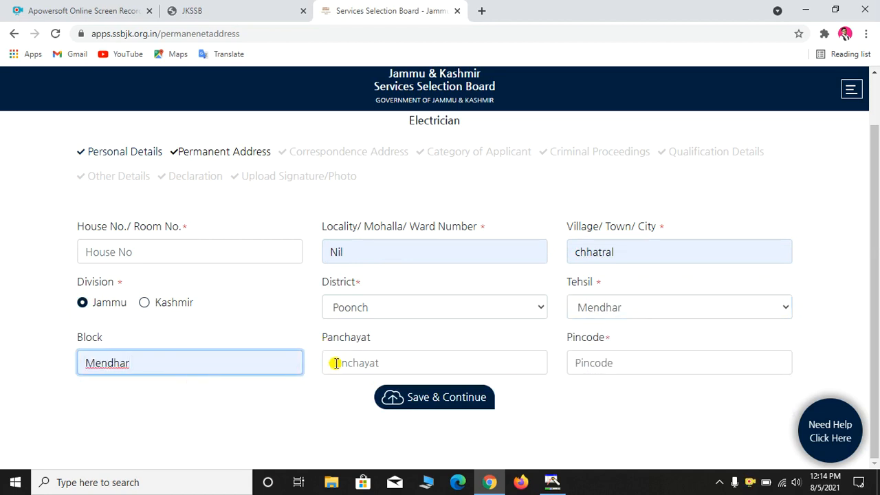
click(363, 363)
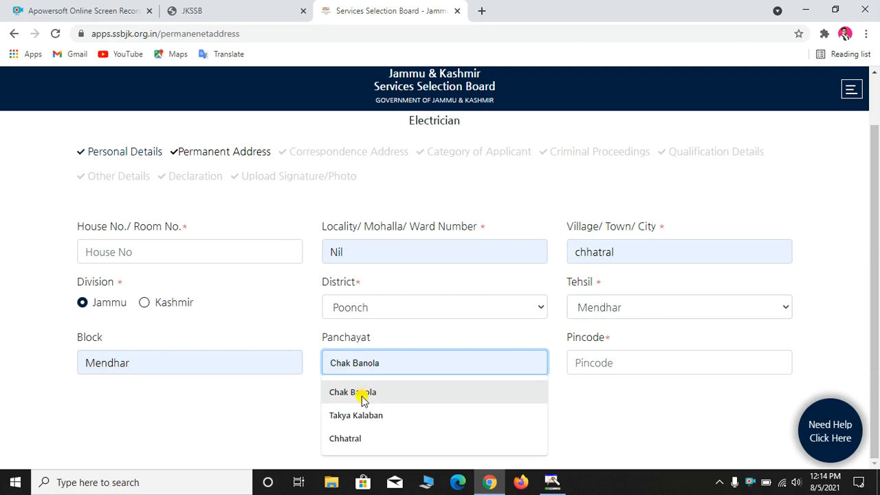
click(362, 440)
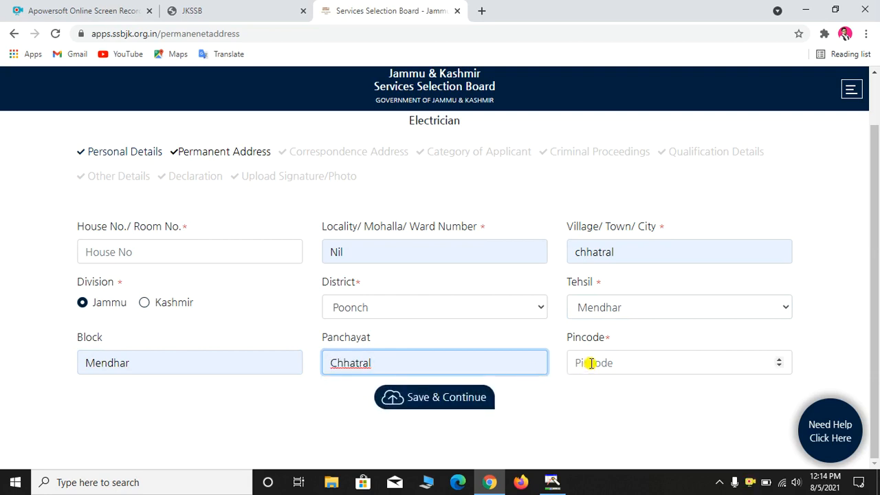
click(419, 402)
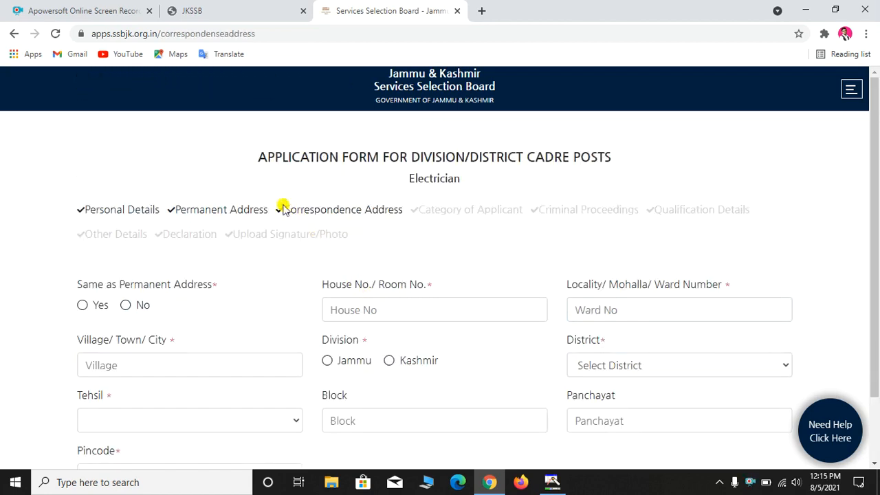
Copy the permanent address (Jammu, Poonch, Mendhar) into the correspondence address and save
drag(286, 207, 400, 211)
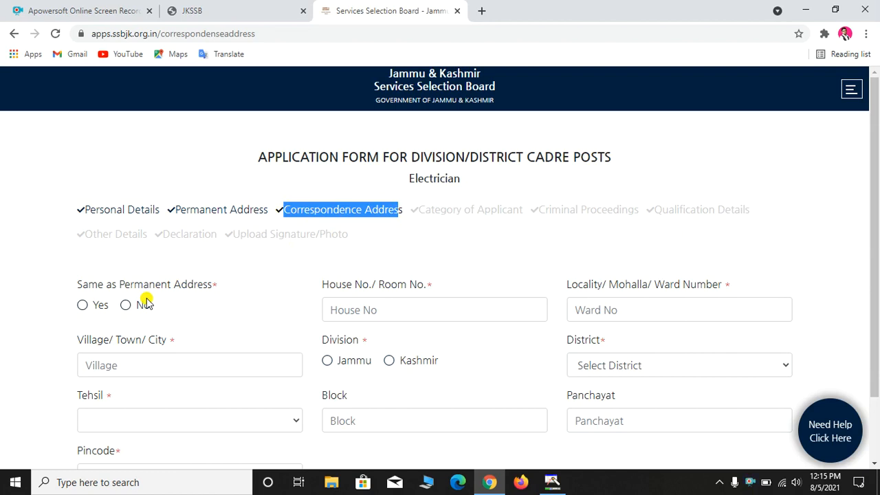
click(82, 304)
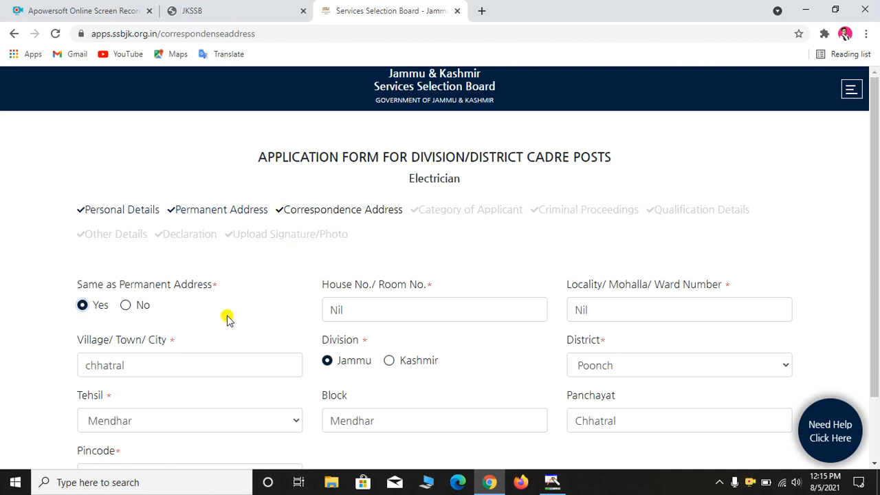
scroll(227, 318, down, 2)
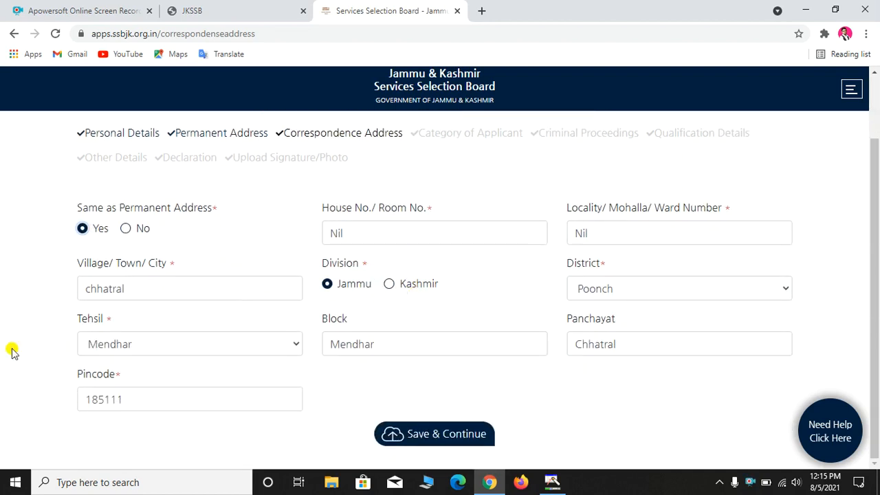
click(430, 434)
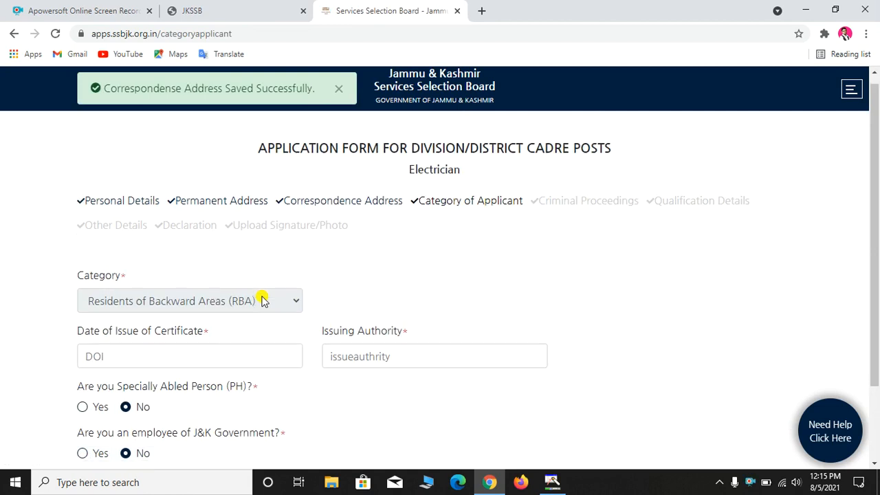
Set the RBA certificate issue date to 16/12/2020 and issuing authority to Tehsildar Mendhar
scroll(261, 301, down, 1)
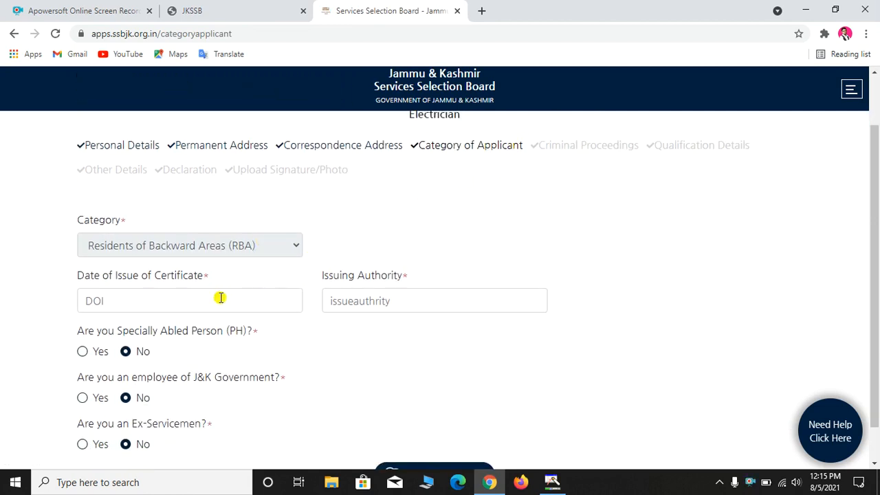
click(141, 301)
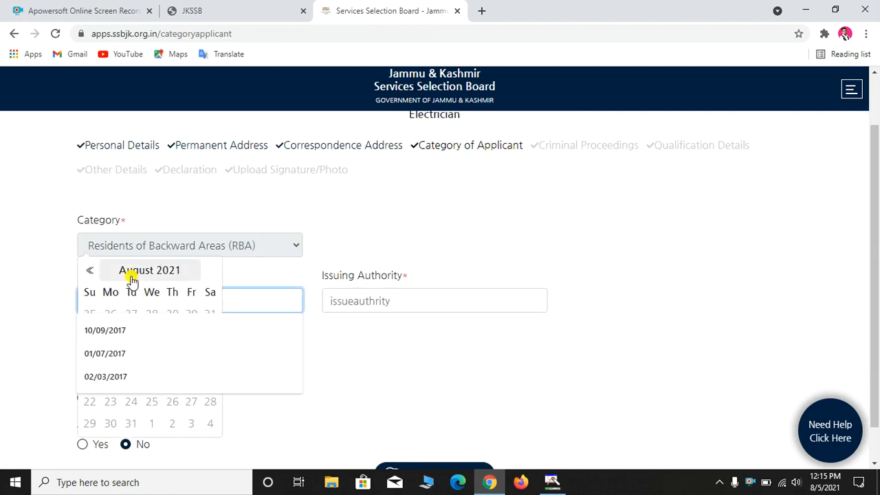
click(89, 275)
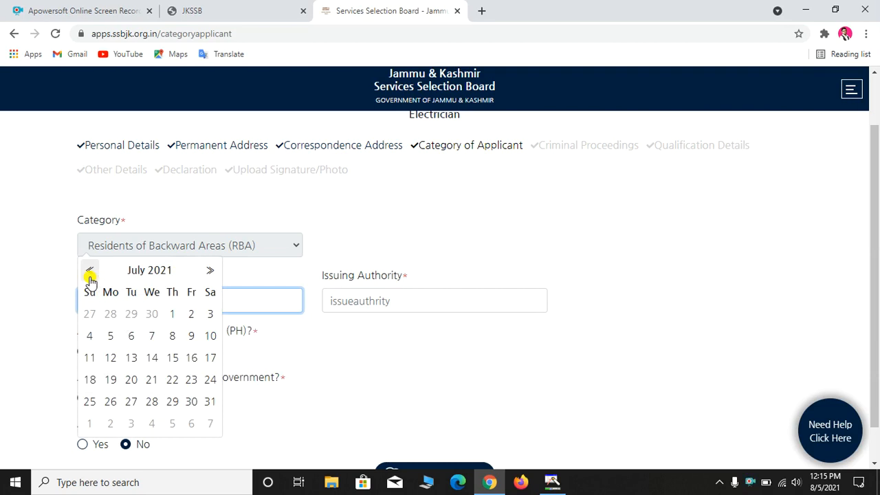
click(89, 275)
click(89, 275)
click(89, 275)
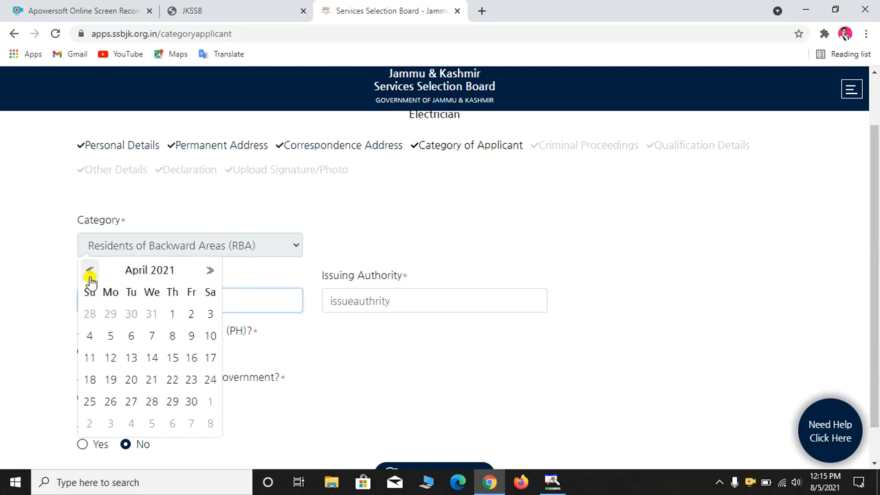
click(89, 275)
click(90, 275)
click(90, 275)
click(90, 275)
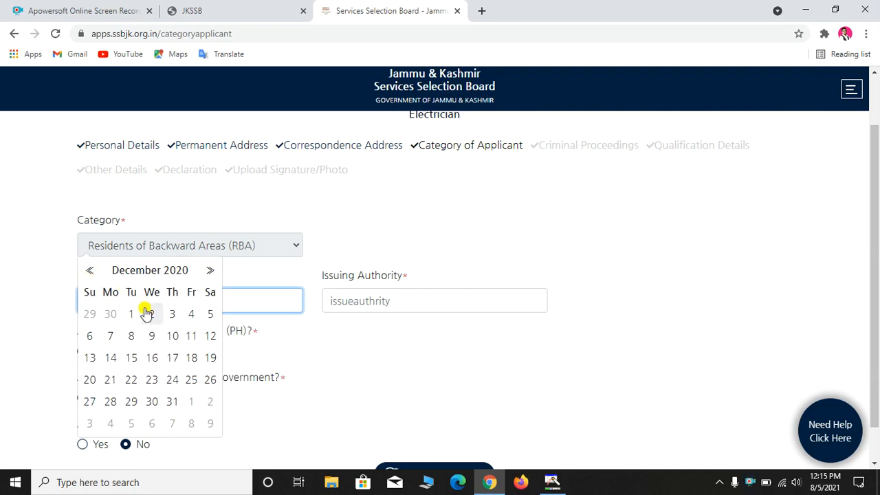
click(152, 358)
click(400, 298)
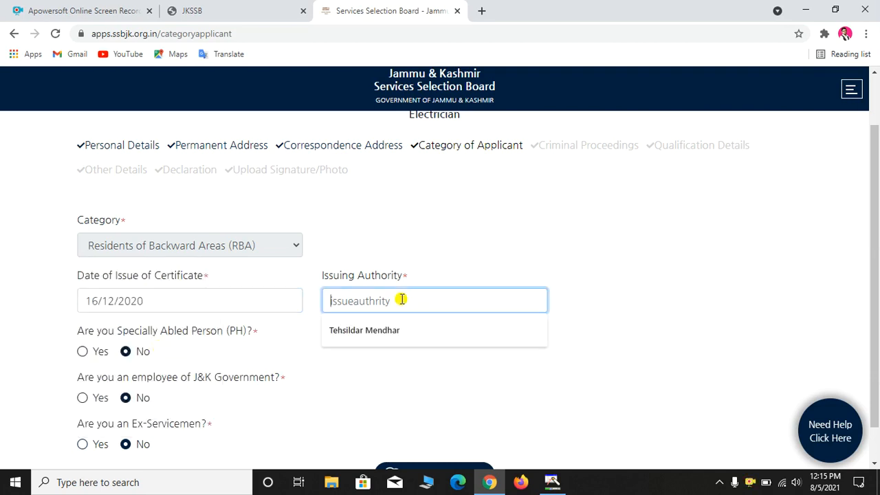
click(382, 331)
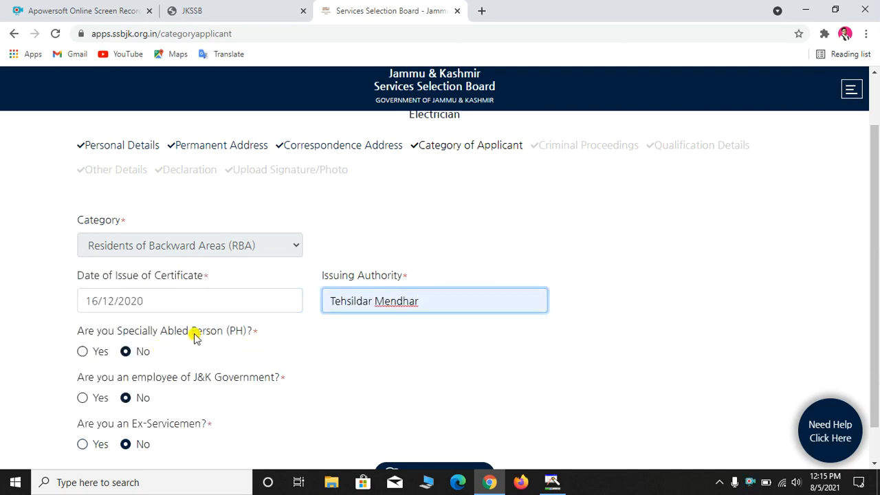
Review the Specially Abled Person and remaining category questions, then save the category details
scroll(196, 337, down, 1)
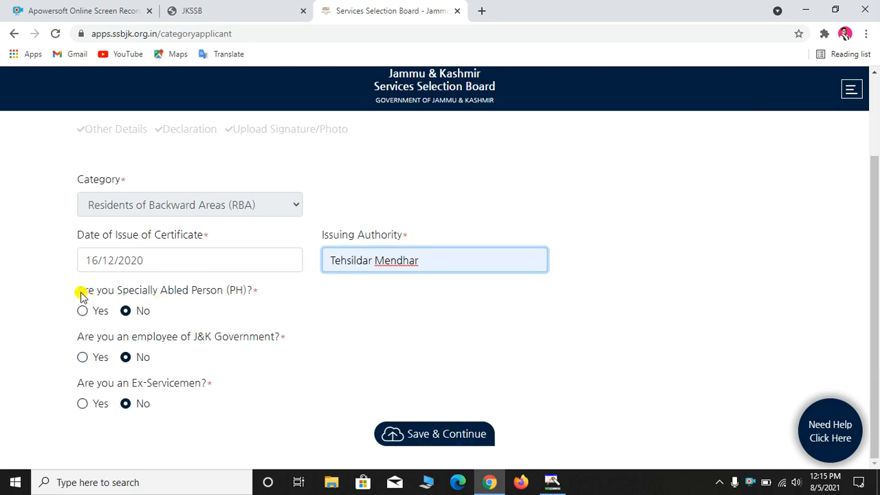
drag(80, 292, 210, 309)
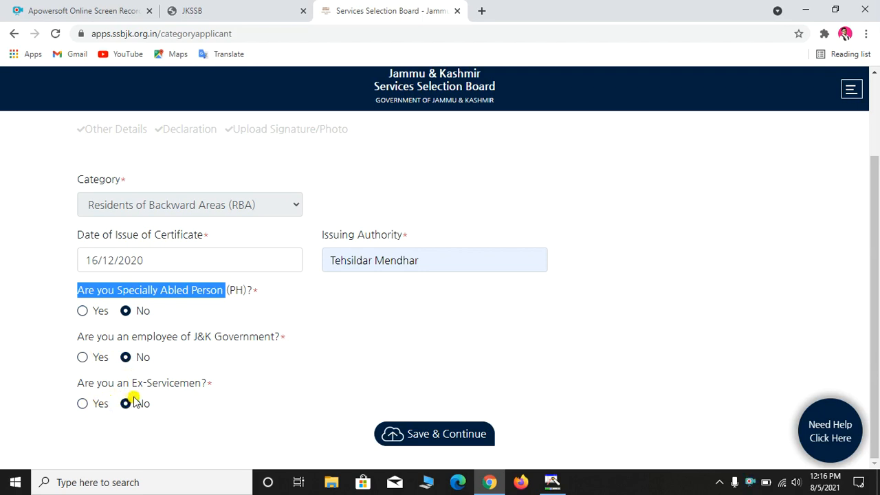
click(426, 436)
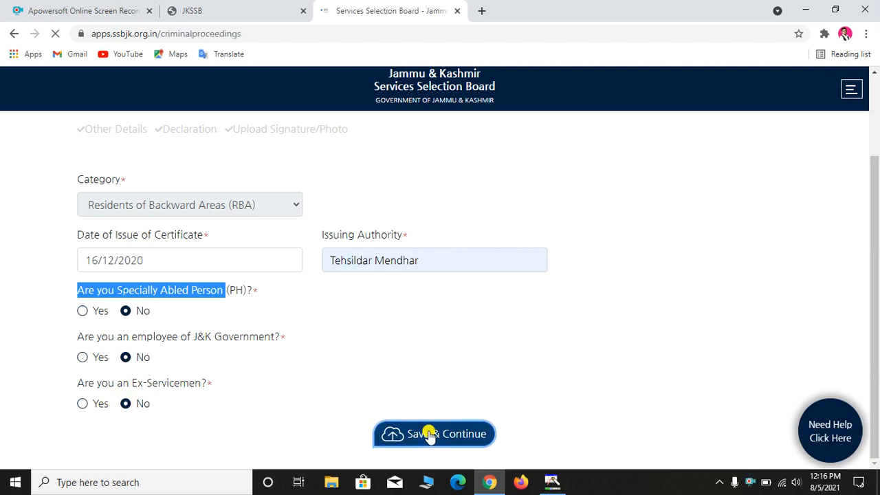
Answer No to the FIR, pending prosecution and chargesheet questions
scroll(294, 329, down, 1)
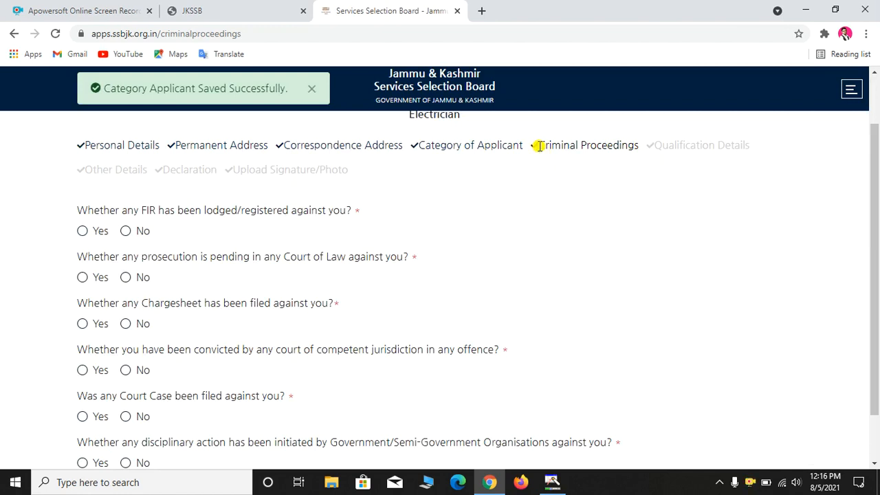
triple_click(540, 145)
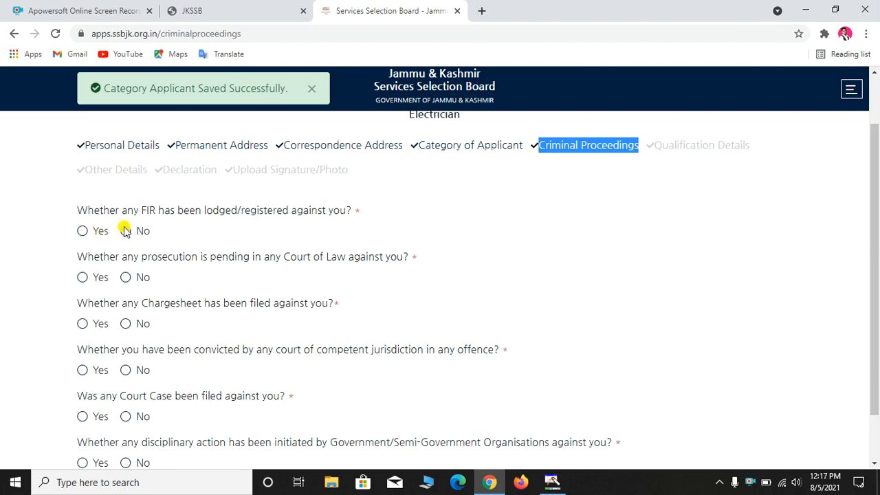
click(125, 231)
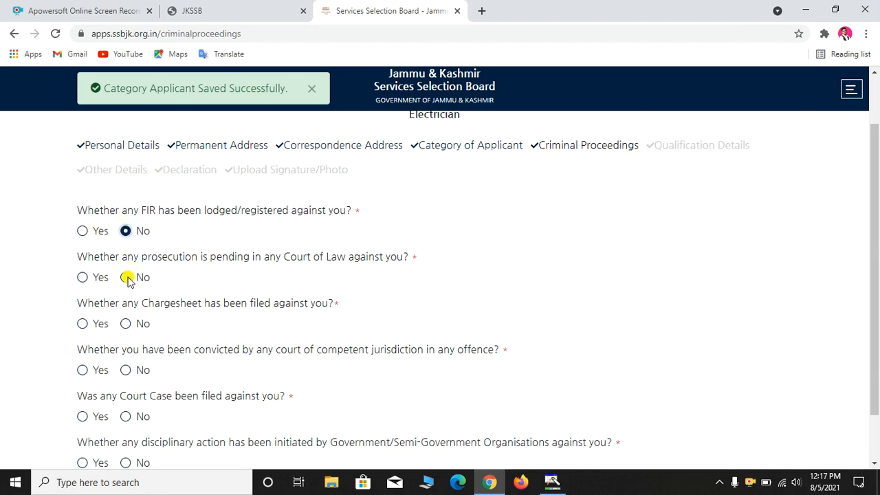
click(126, 278)
click(126, 325)
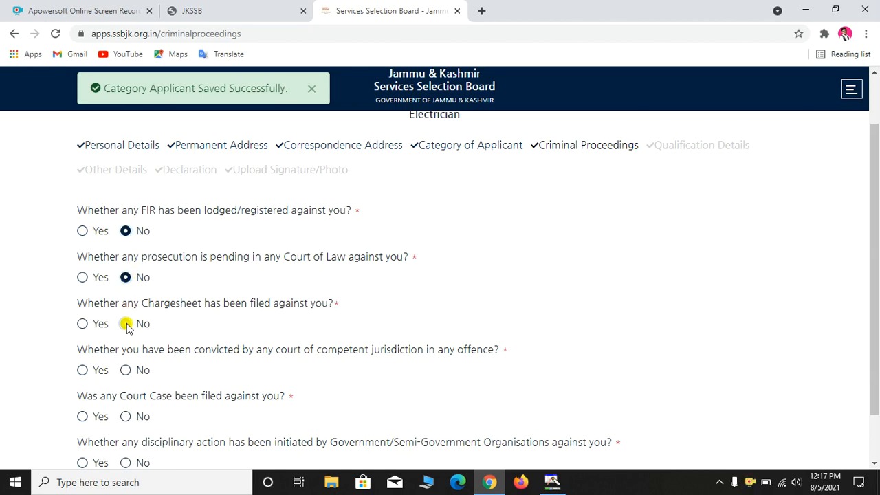
Answer No to the conviction, court case and disciplinary action questions, then save
scroll(126, 324, down, 1)
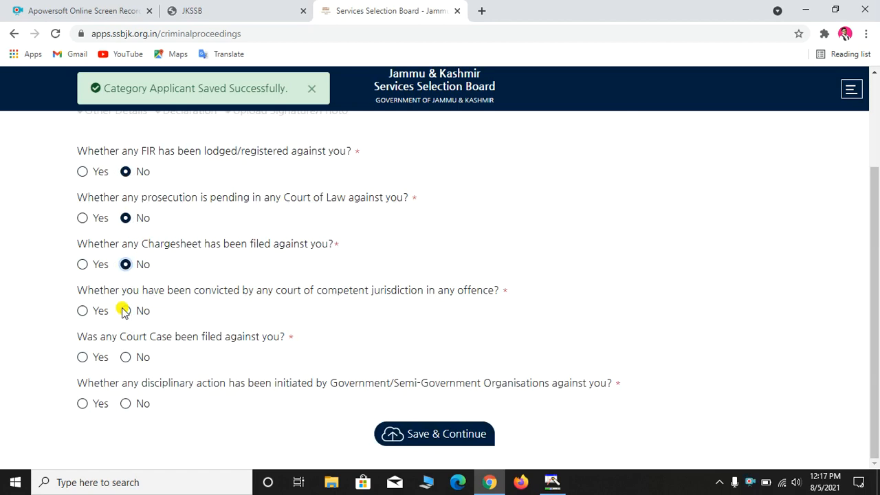
click(124, 311)
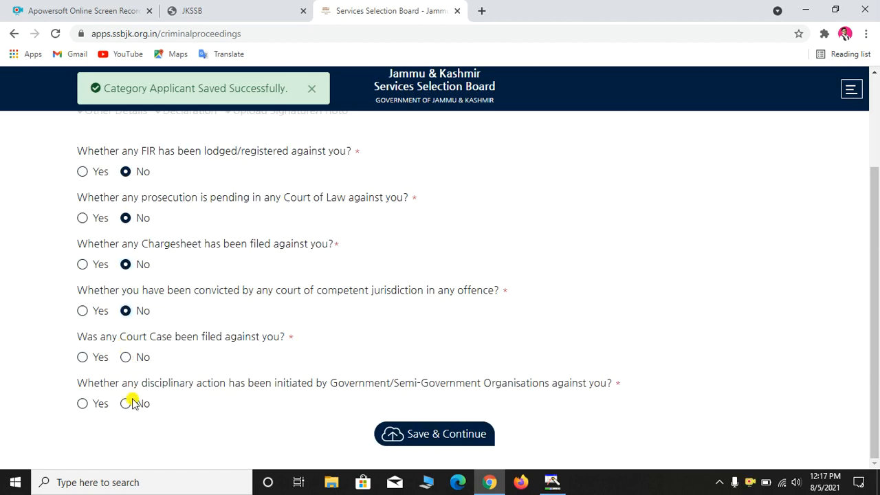
click(124, 358)
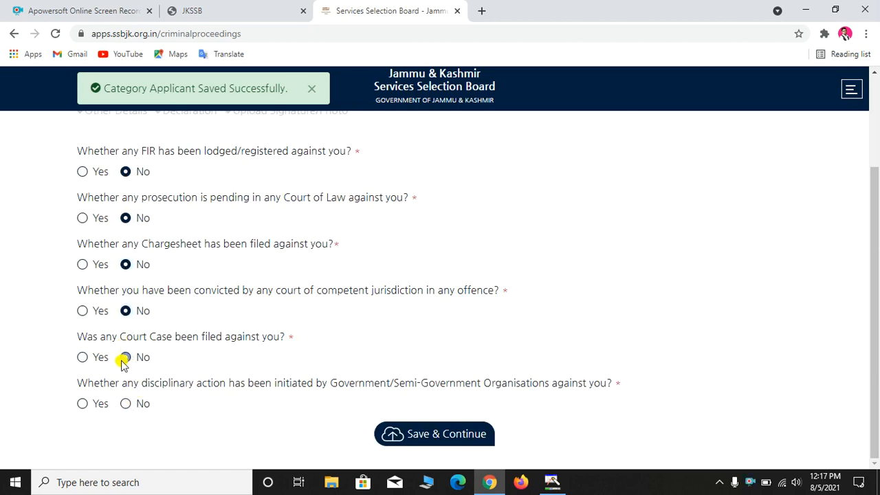
click(128, 403)
scroll(202, 336, up, 2)
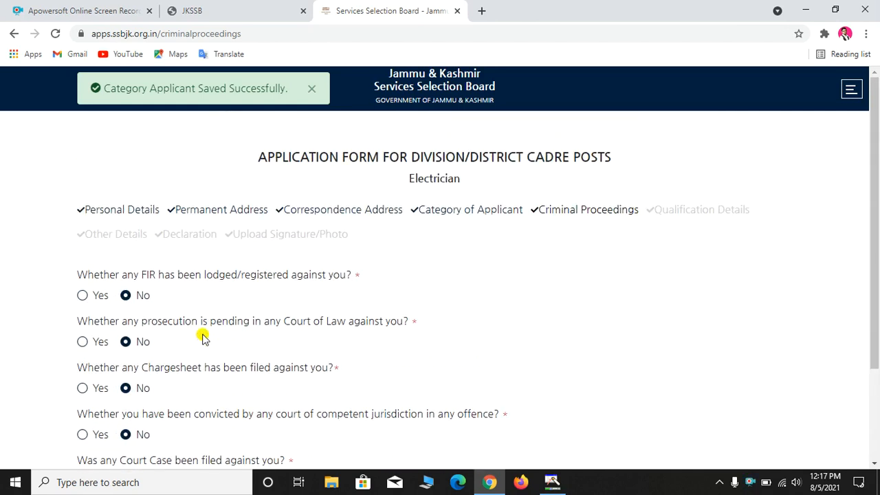
scroll(202, 336, down, 2)
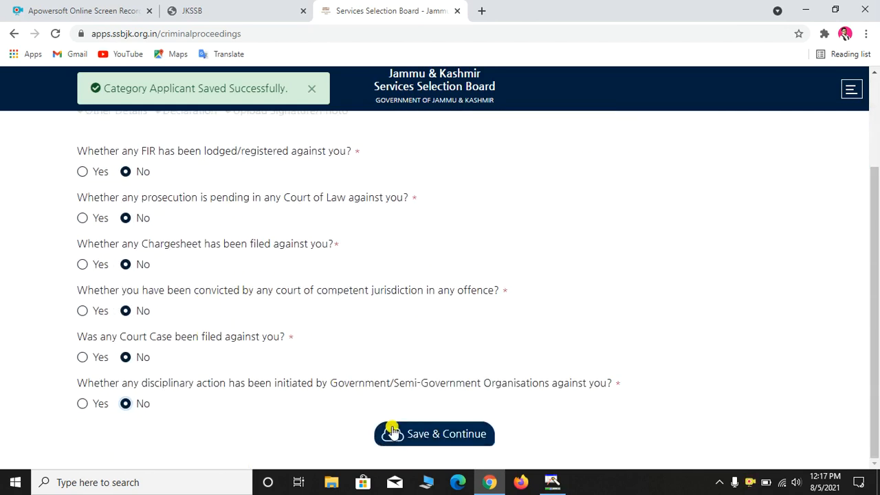
click(430, 433)
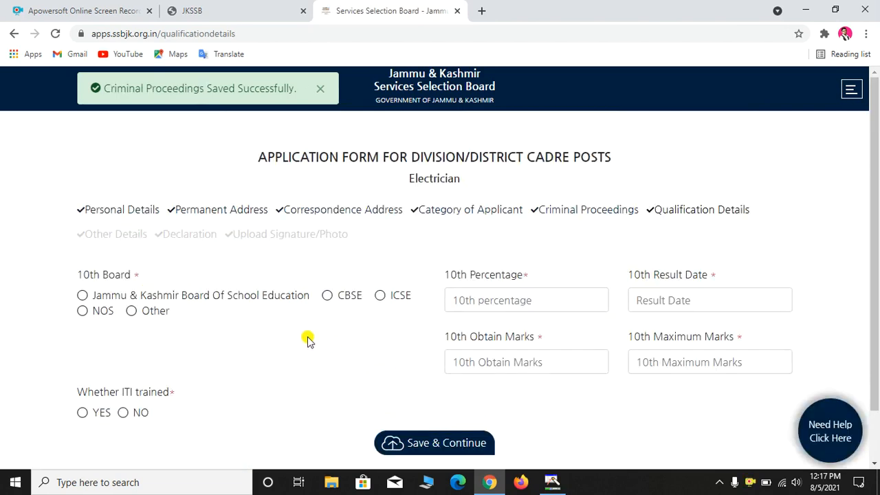
Choose J&K Board of School Education as the 10th board with 54 percent
scroll(271, 335, down, 1)
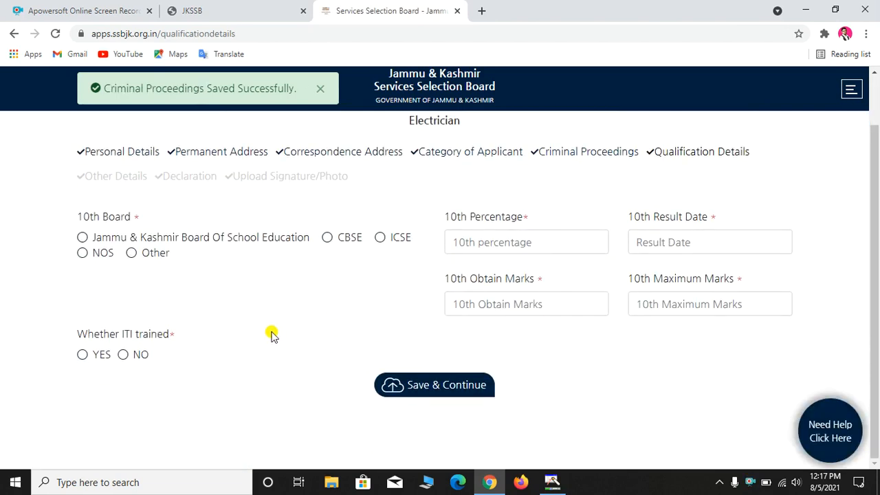
scroll(271, 335, up, 1)
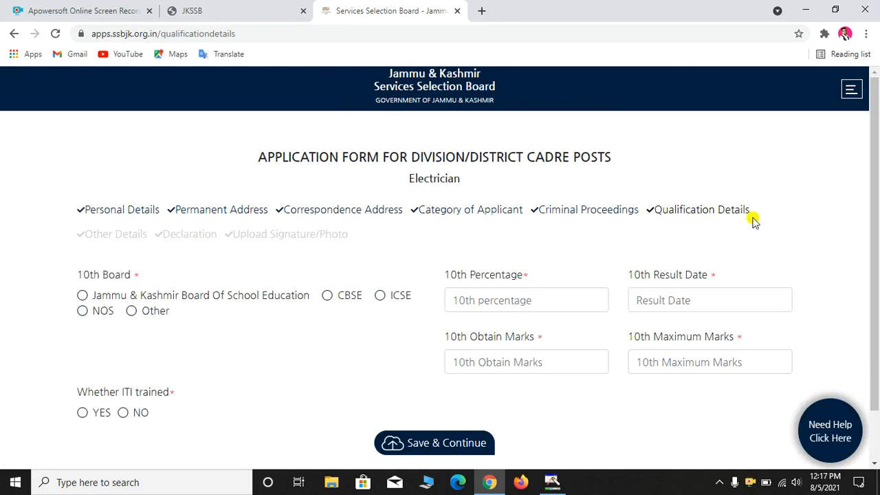
triple_click(655, 215)
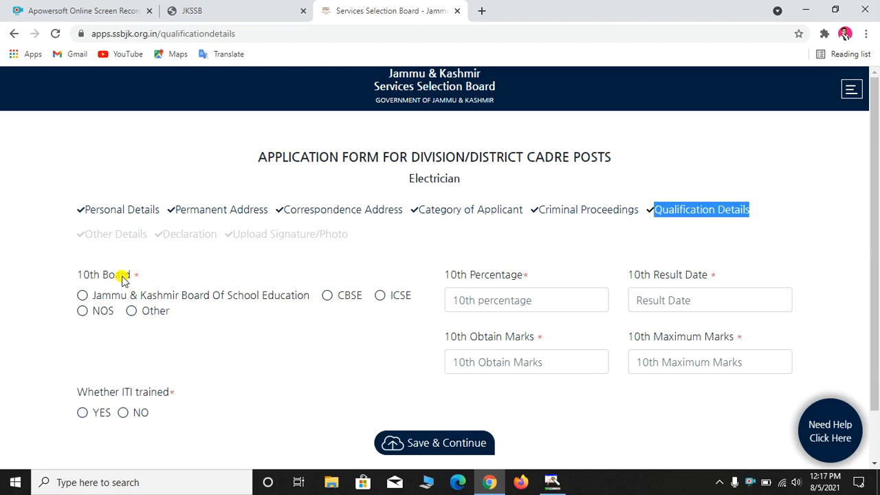
click(83, 295)
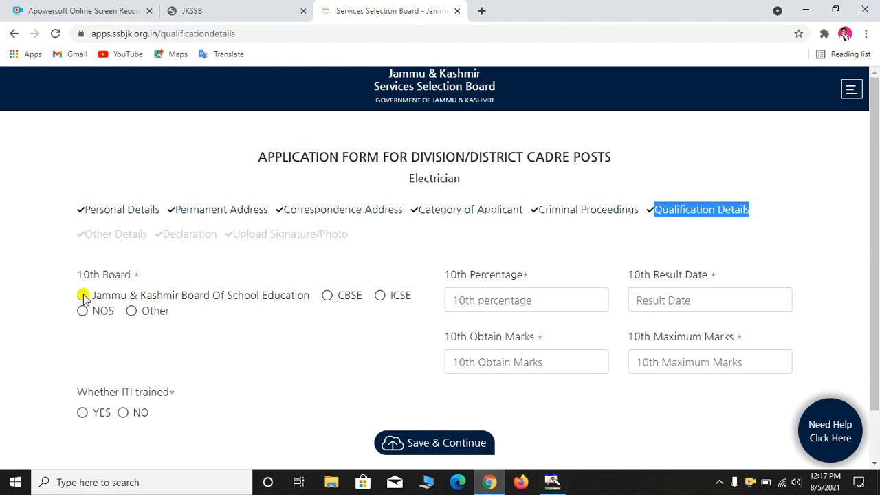
click(82, 296)
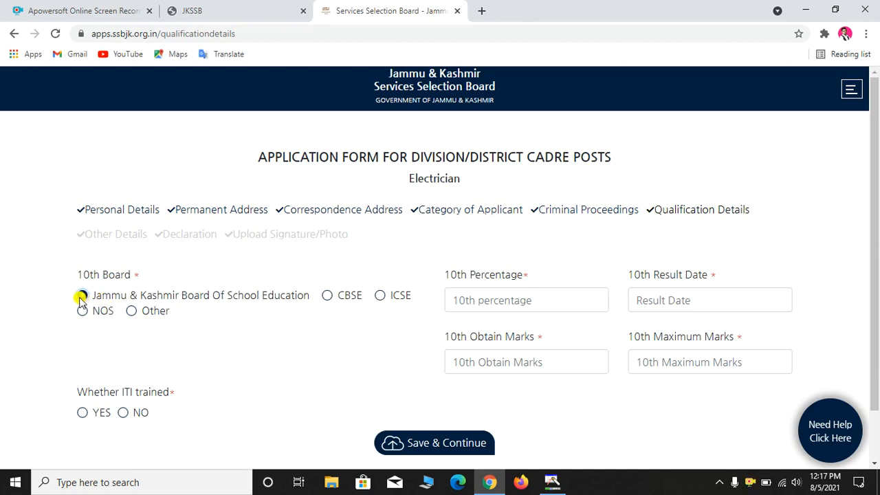
click(485, 300)
click(474, 353)
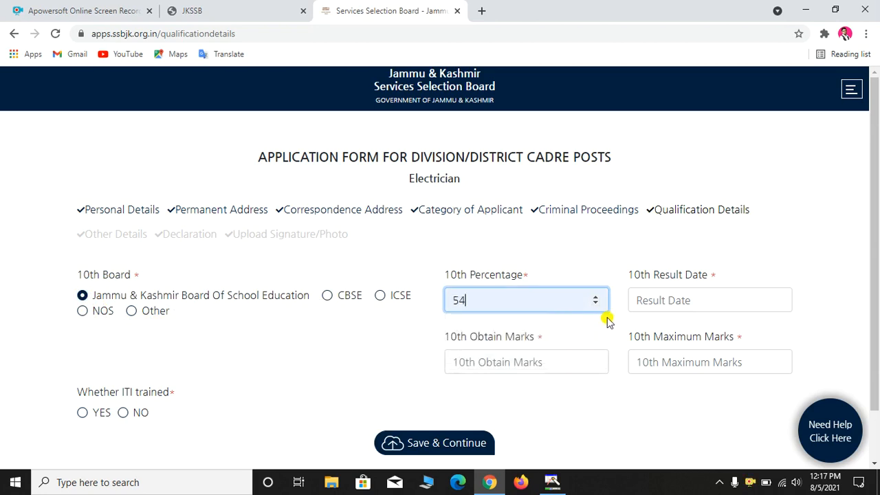
Set the 10th result date to 25/05/2010, enter obtained marks, and maximum marks 500
click(667, 302)
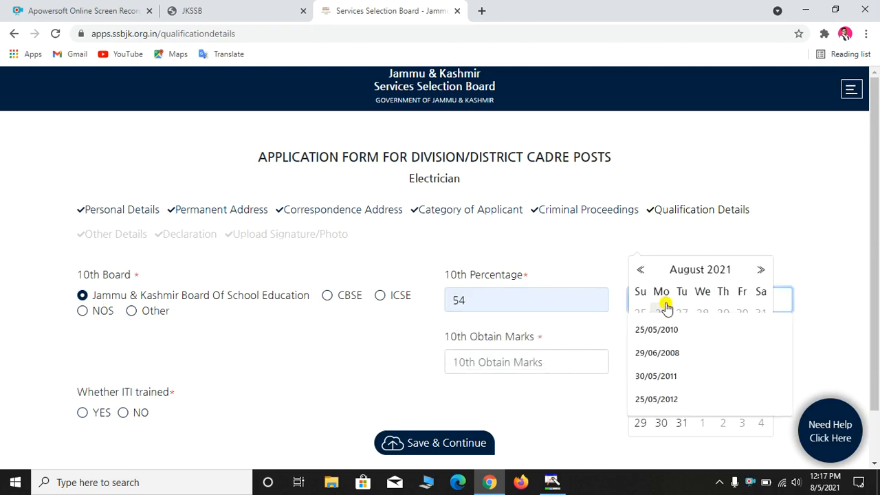
click(665, 329)
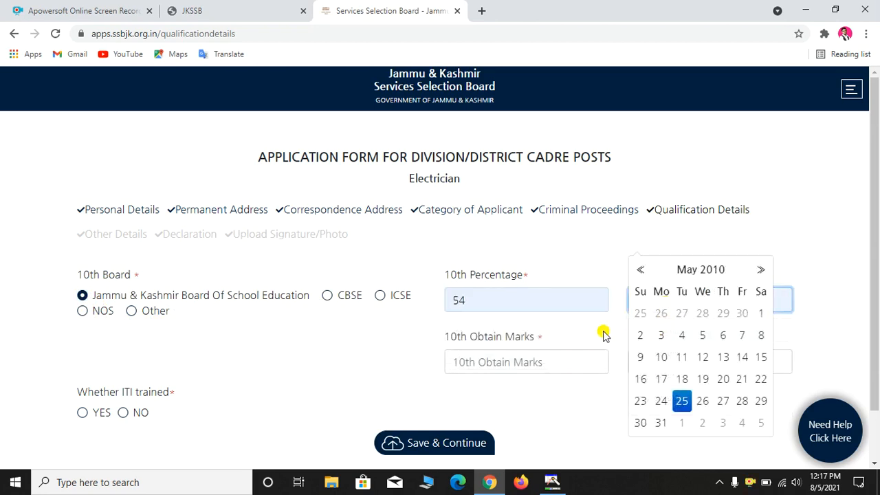
click(681, 401)
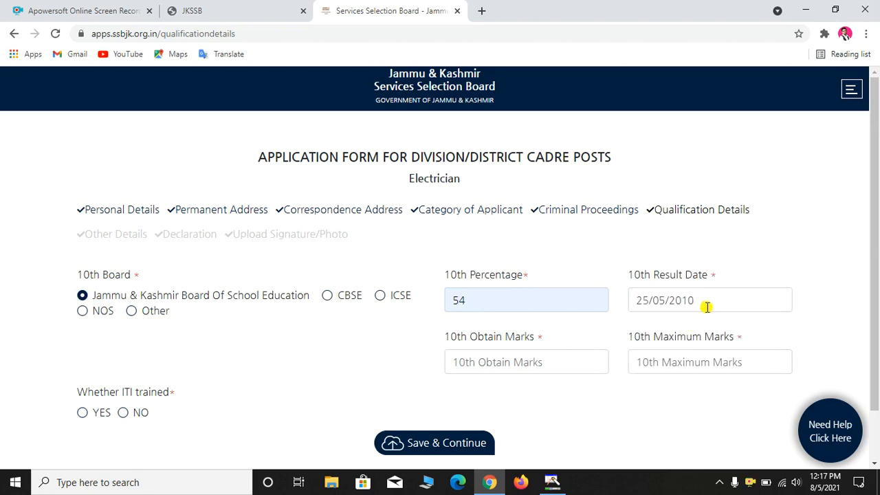
click(473, 365)
text(3)
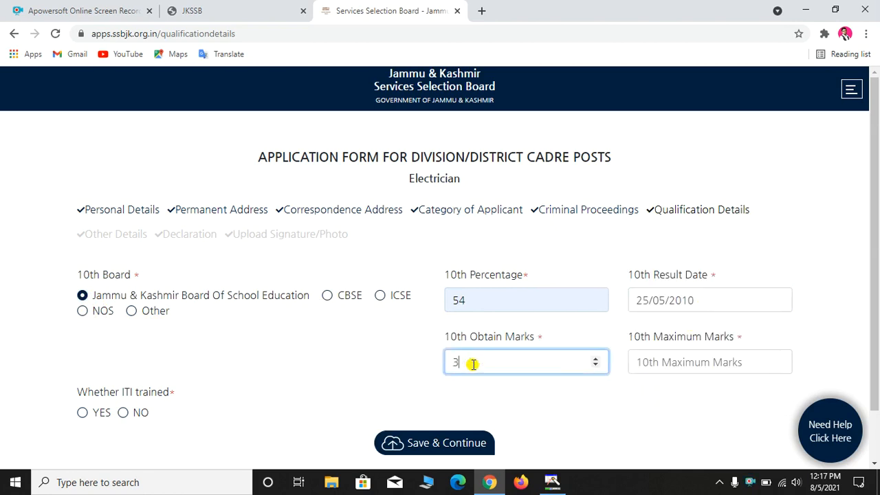
text(72)
key(BackSpace)
key(BackSpace)
key(BackSpace)
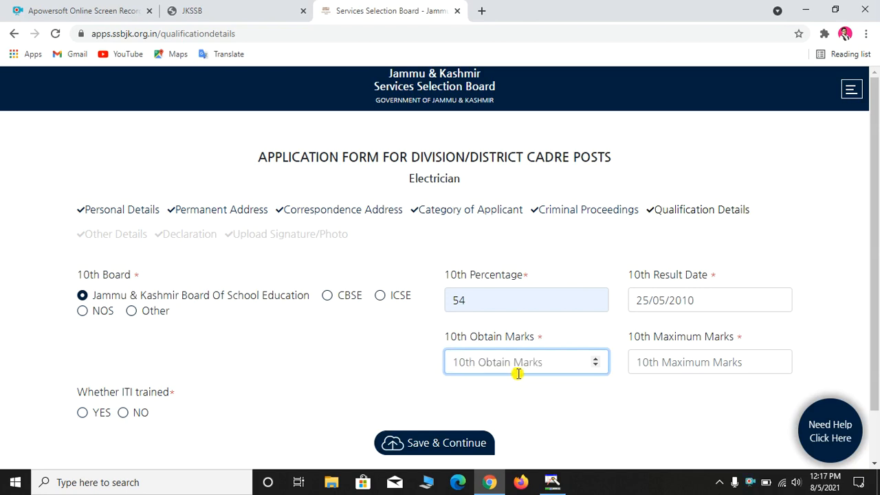
click(638, 362)
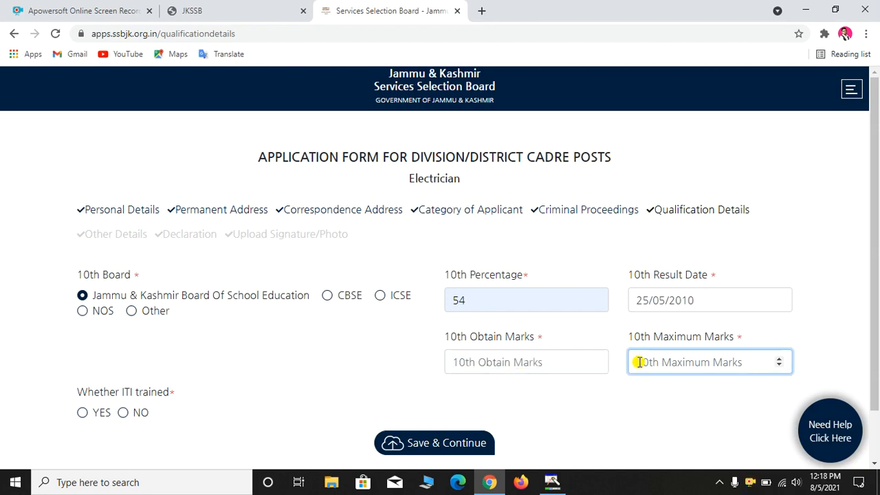
text(500)
scroll(347, 334, down, 2)
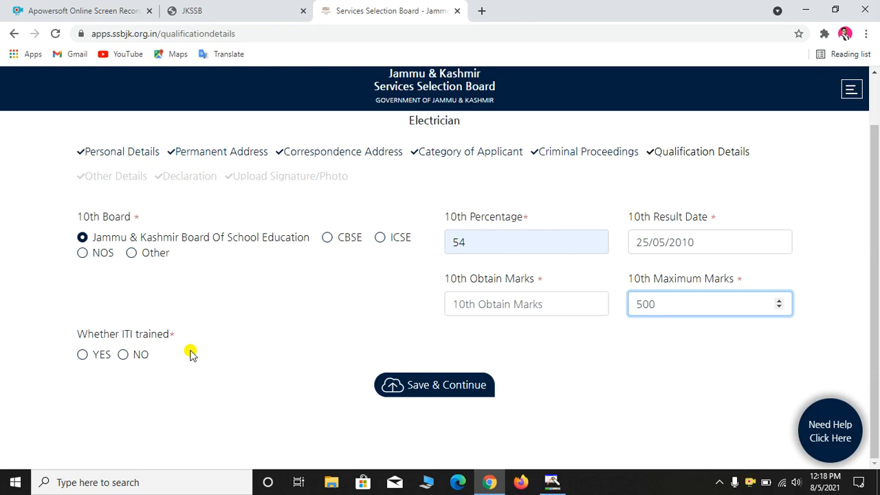
Mark the applicant as ITI trained in Electrician Trade
click(84, 355)
scroll(167, 373, down, 2)
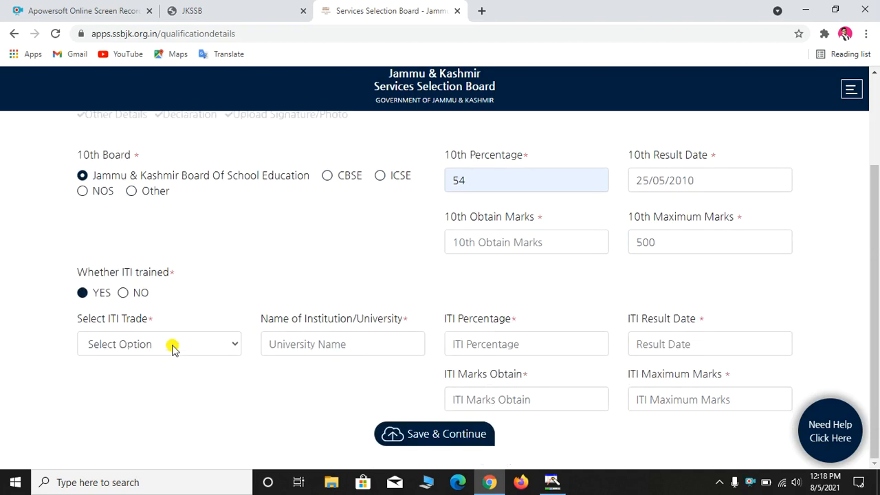
click(172, 345)
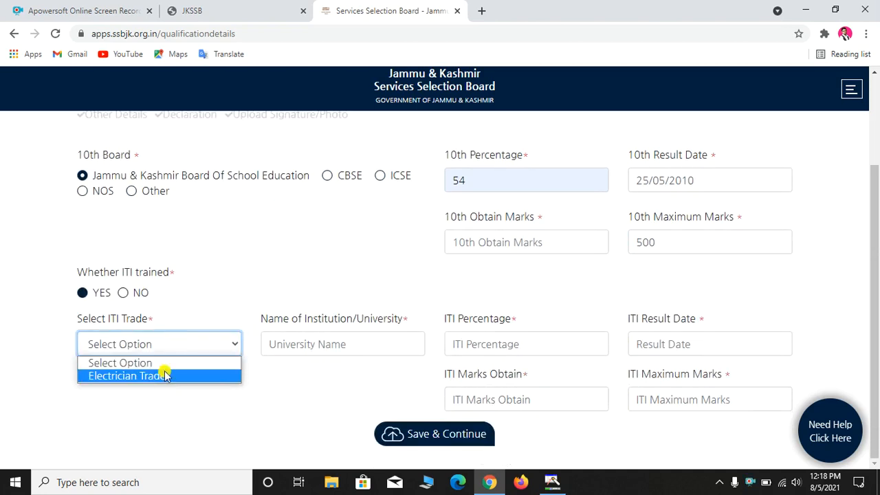
click(165, 375)
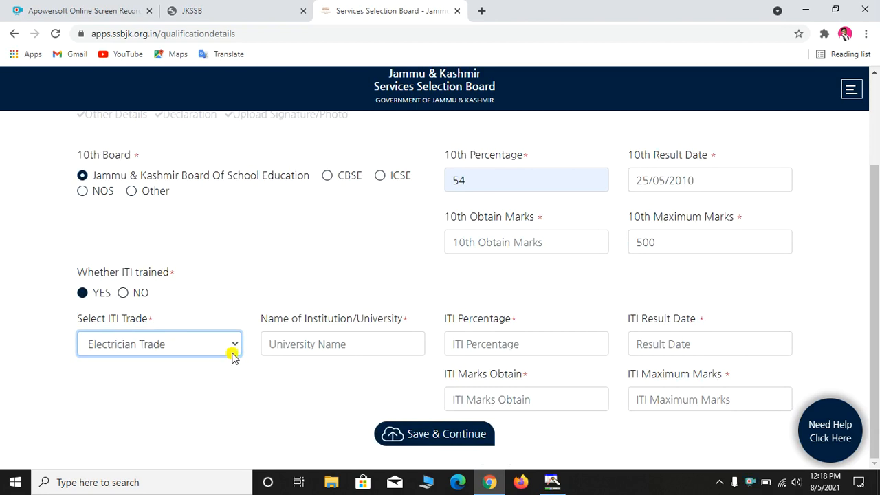
Fill the ITI institution, percentage, result date 03/08/2021 and marks, then save the qualifications
click(274, 343)
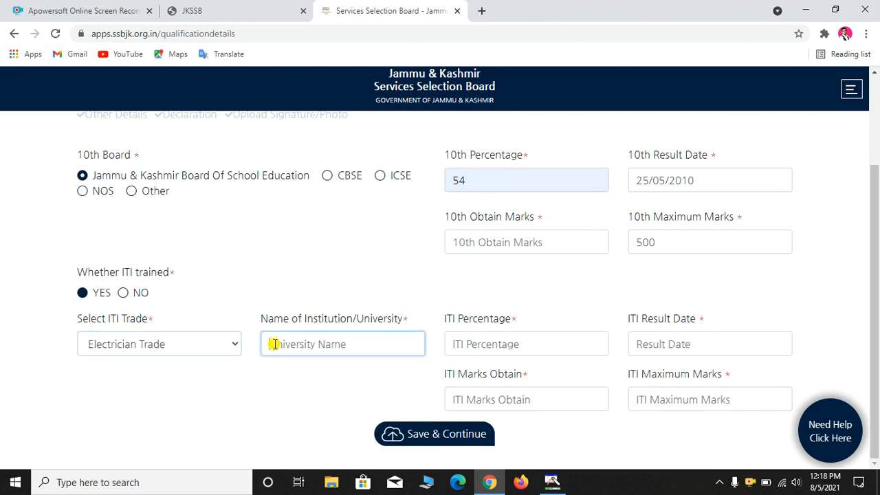
click(464, 344)
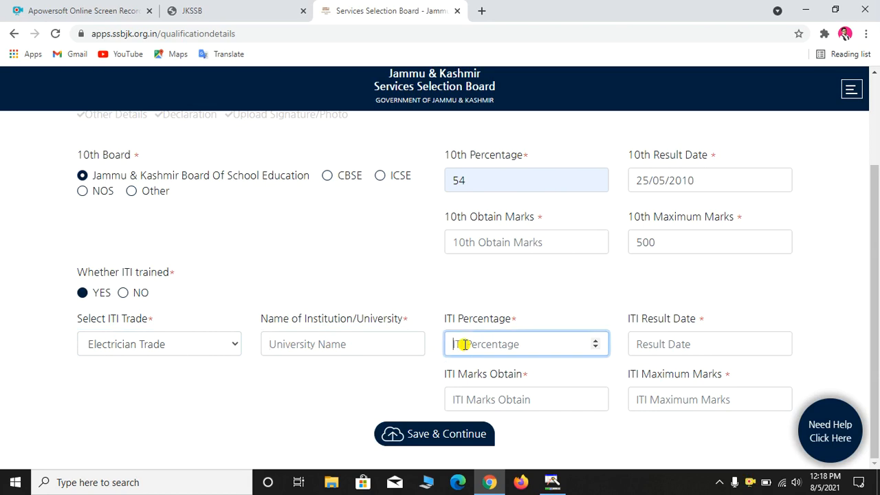
click(640, 344)
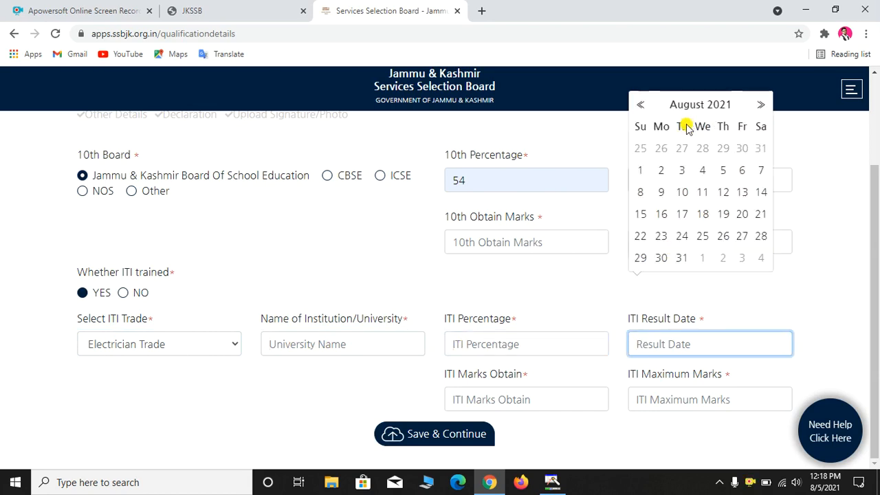
click(680, 178)
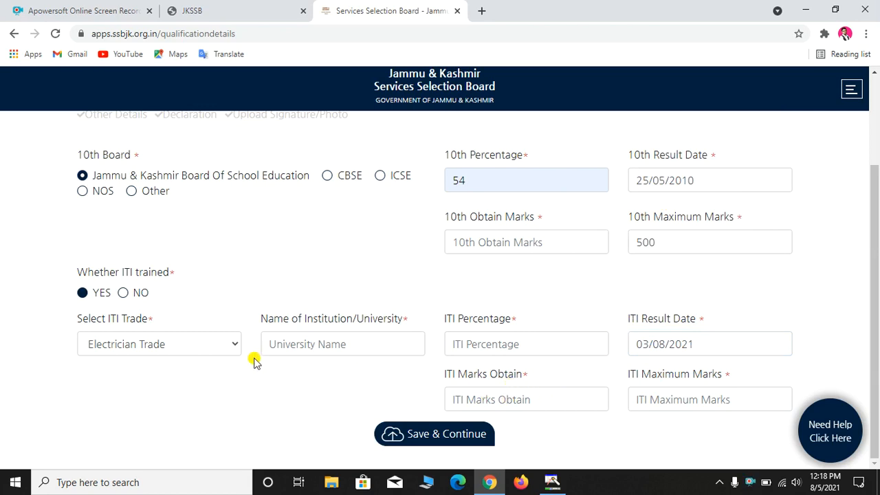
click(462, 404)
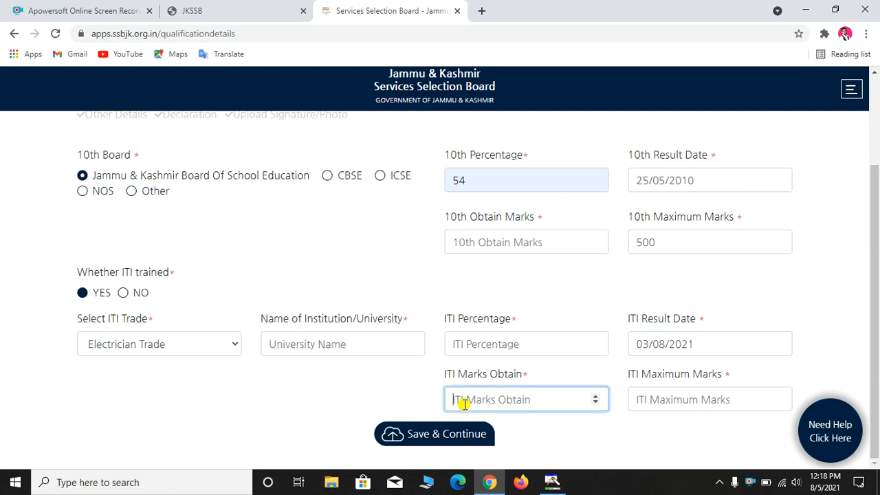
click(659, 405)
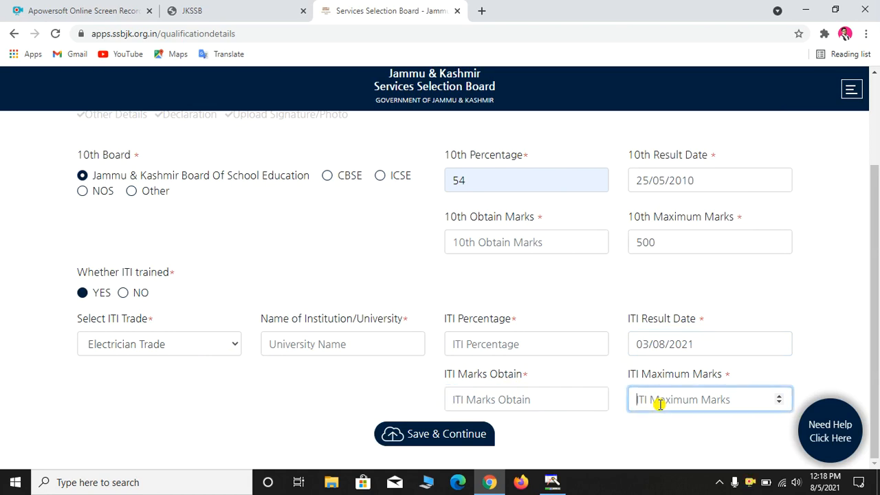
click(432, 435)
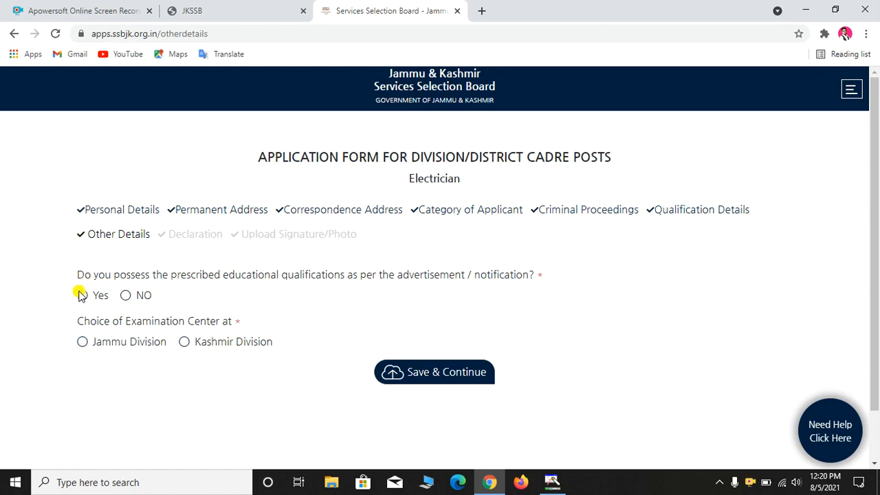
Confirm the prescribed qualifications, choose Jammu Division as exam centre, and save Other Details
click(82, 295)
click(83, 343)
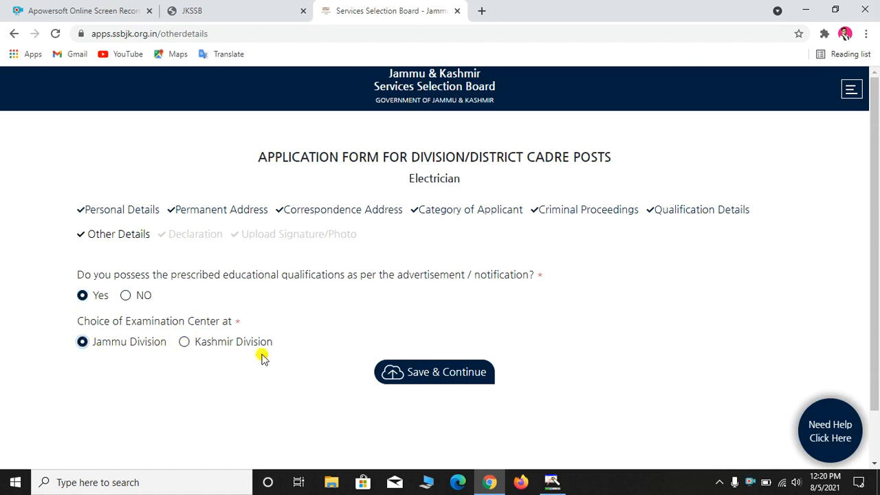
click(420, 374)
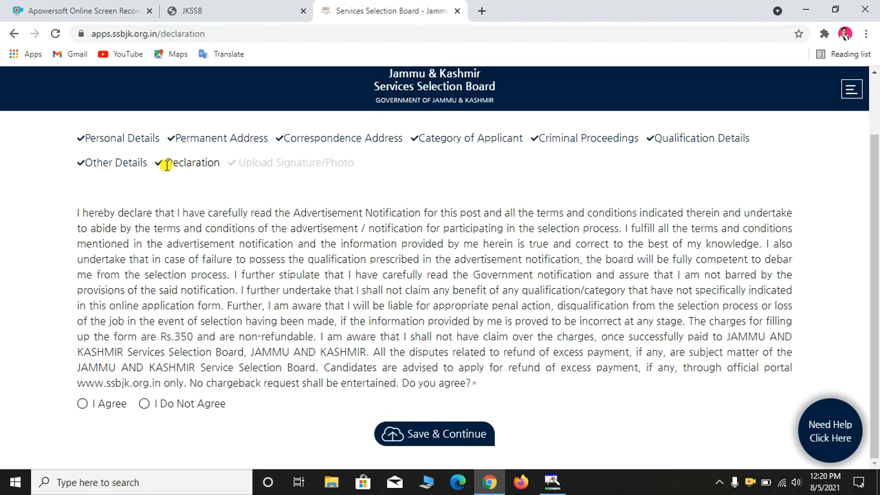
Read the declaration, choose I Agree, and save it
drag(170, 165, 217, 165)
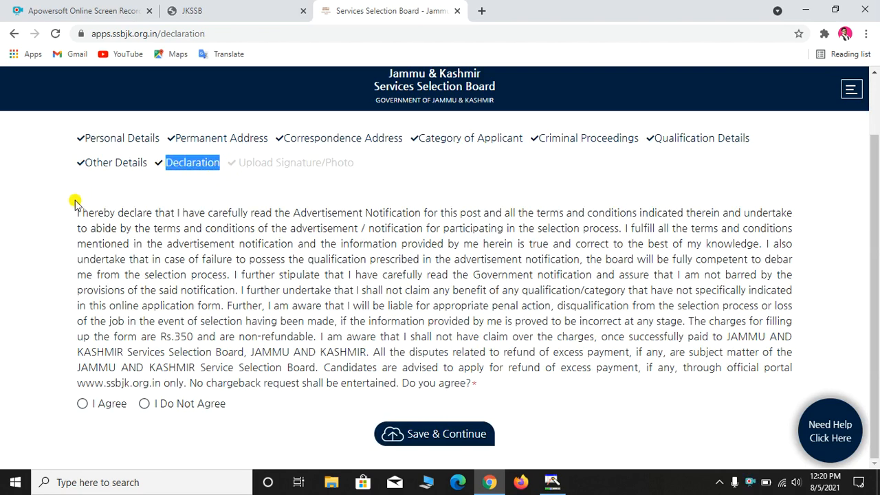
drag(77, 212, 472, 382)
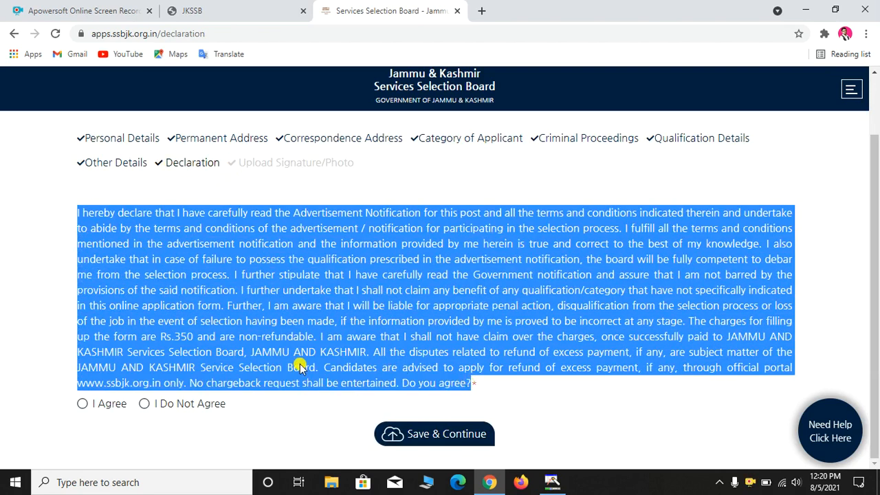
click(82, 404)
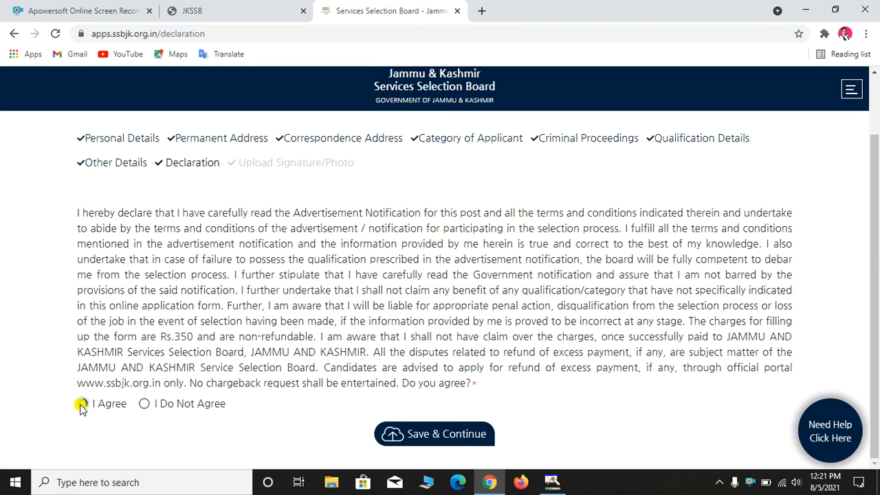
click(431, 436)
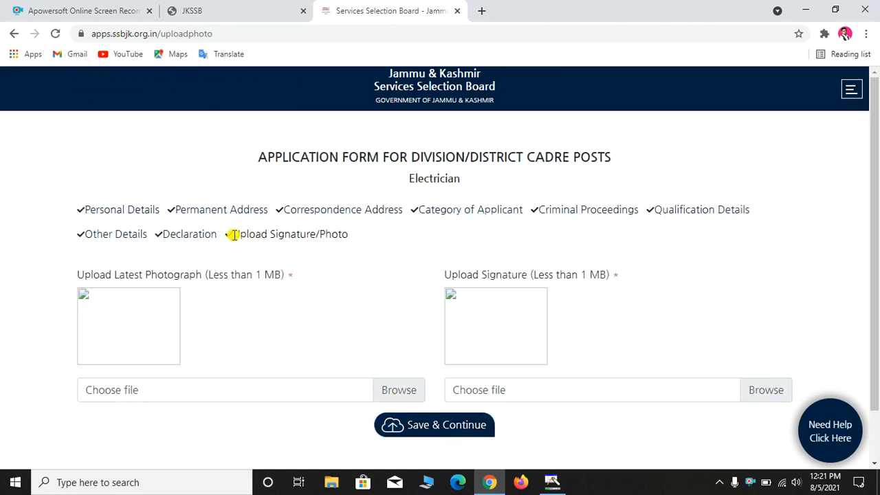
Check the upload step's 1 MB photograph size limit
drag(234, 235, 348, 235)
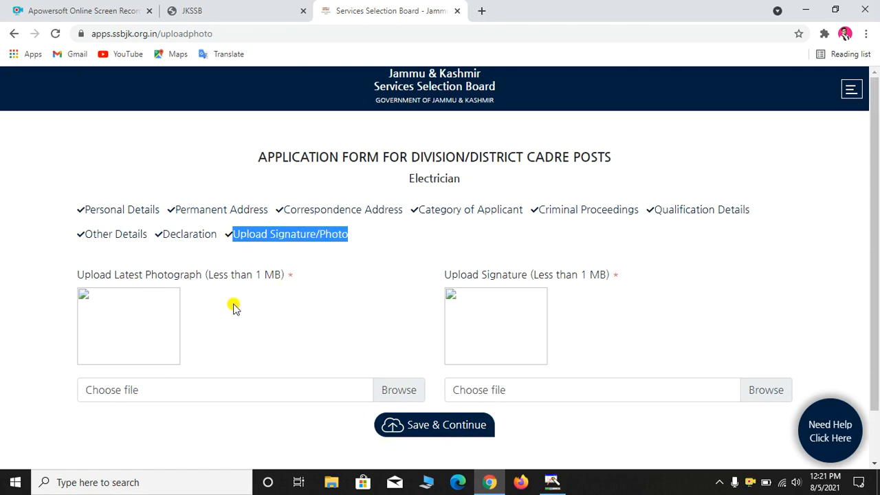
click(283, 275)
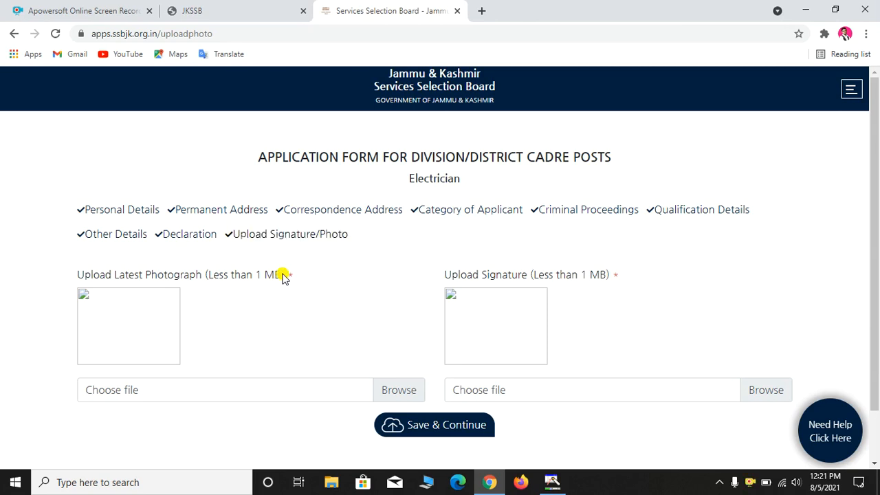
mouse_move(280, 275)
mouse_down()
mouse_move(230, 285)
mouse_move(255, 283)
mouse_up()
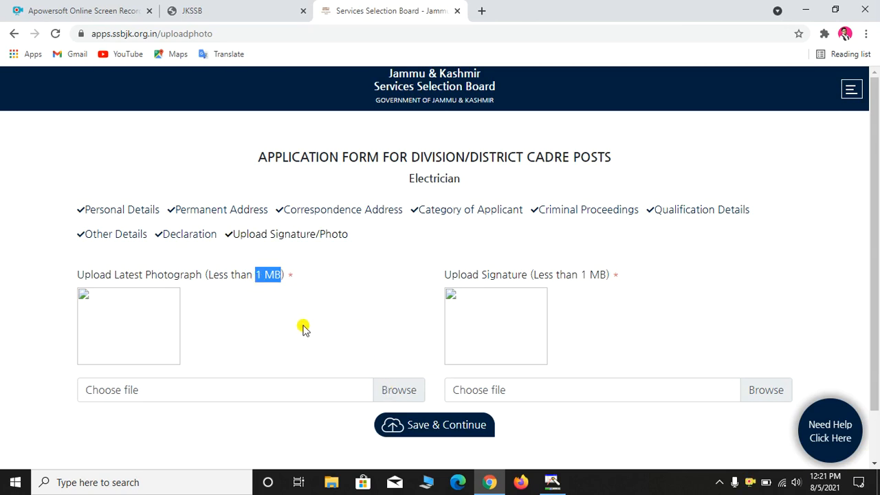
Cancel the photograph file chooser without a file and save to reach the application review
scroll(305, 328, down, 1)
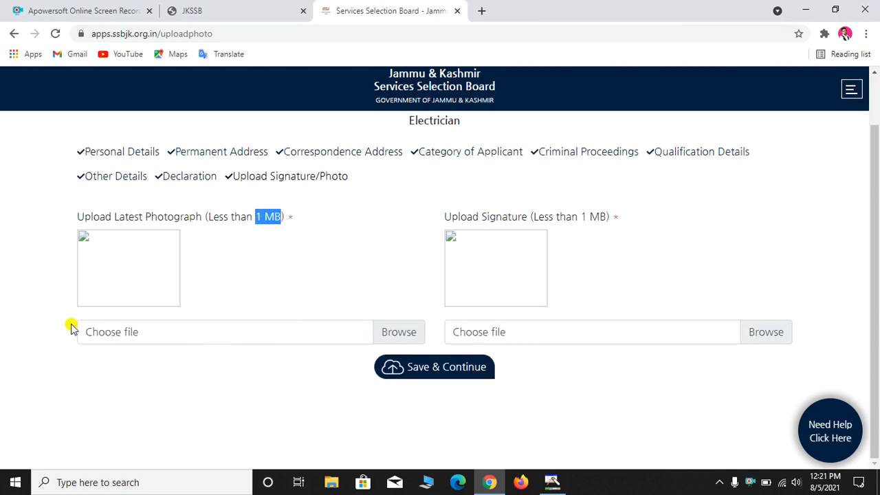
click(120, 336)
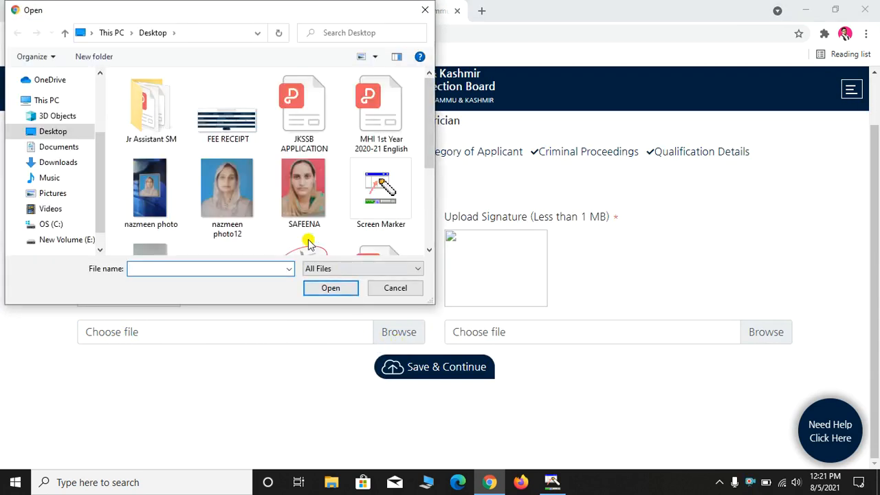
scroll(268, 206, down, 2)
scroll(268, 207, up, 2)
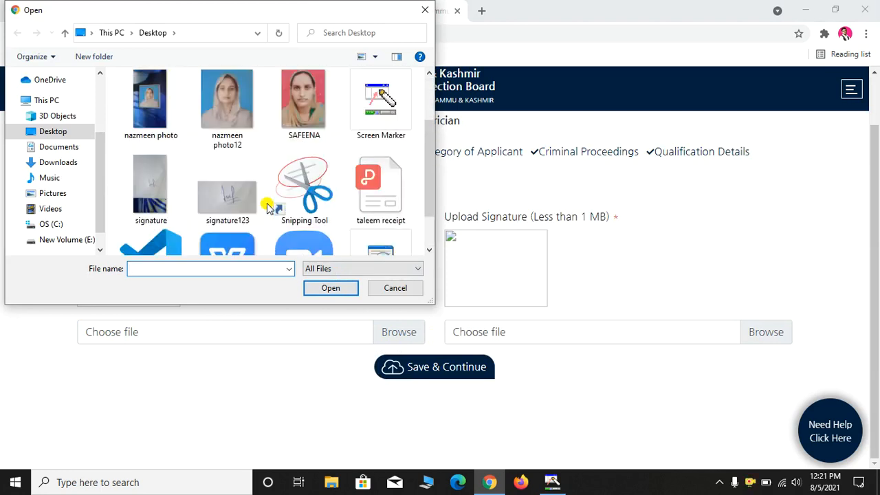
scroll(268, 206, down, 2)
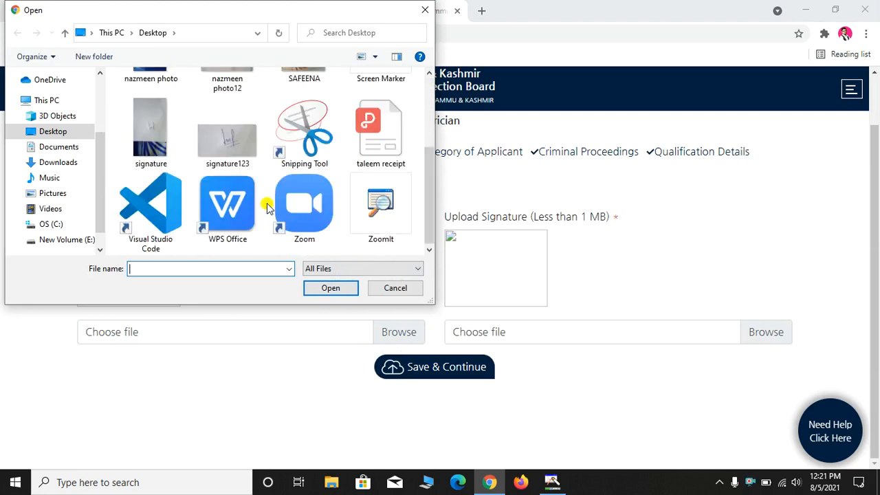
scroll(268, 207, up, 2)
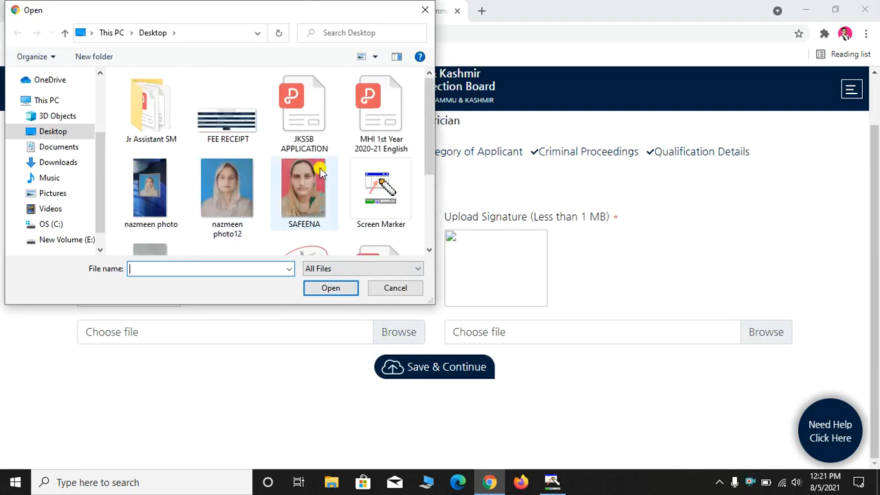
click(425, 10)
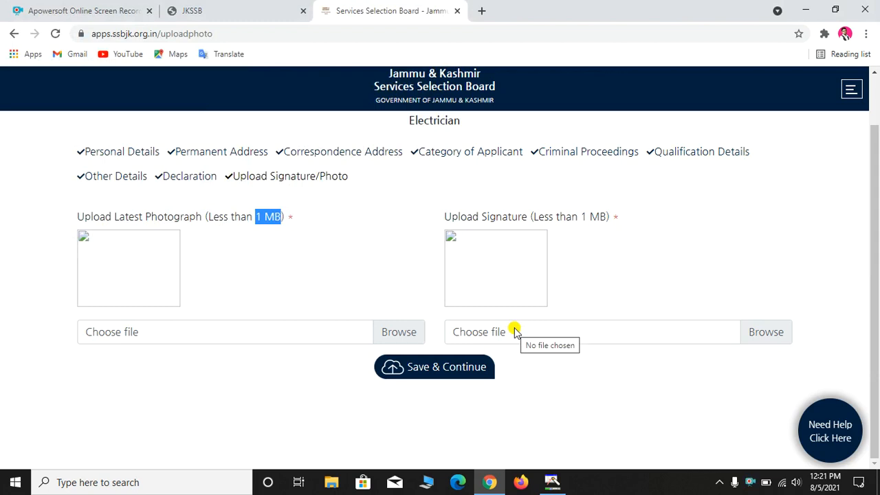
click(445, 366)
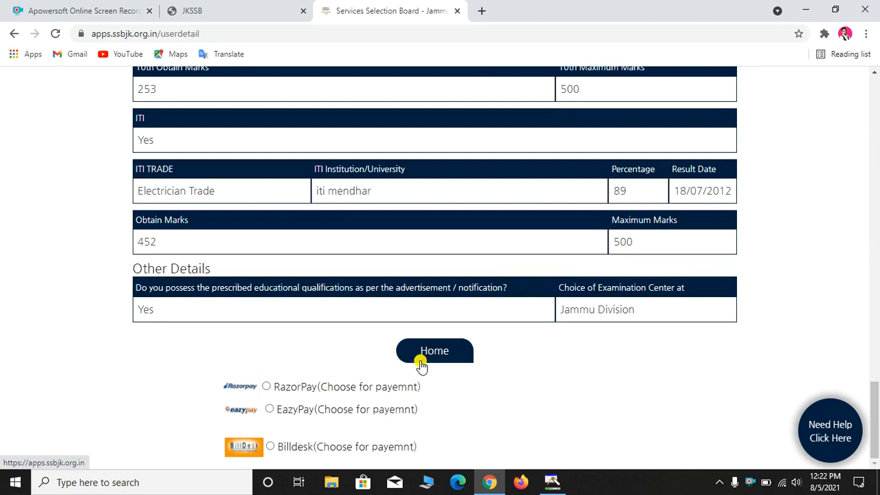
Review the summary and payment options, choose Billdesk, and proceed to the ₹350.00 payment
scroll(447, 229, up, 2)
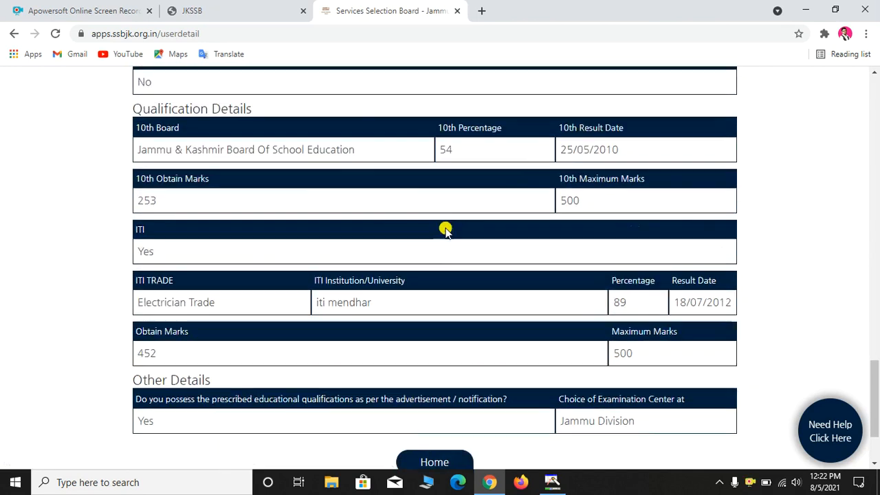
scroll(444, 229, up, 1)
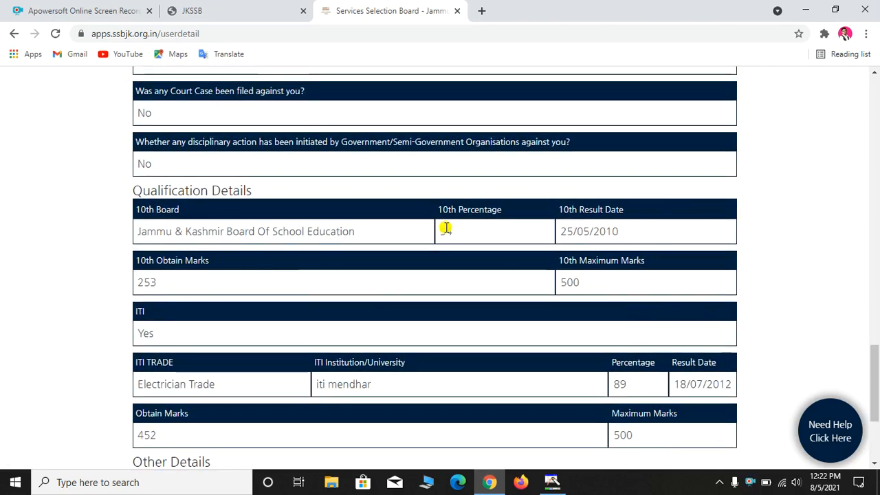
scroll(443, 229, down, 3)
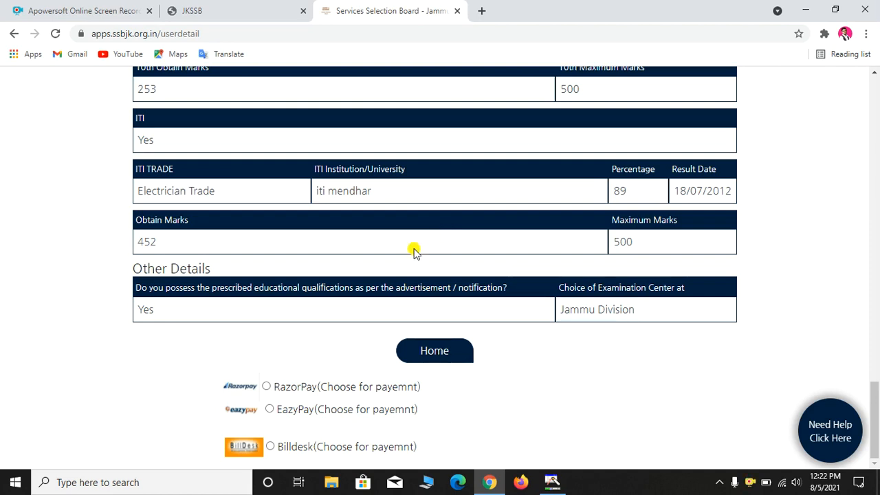
triple_click(280, 386)
drag(287, 403, 419, 453)
click(420, 452)
drag(272, 390, 312, 395)
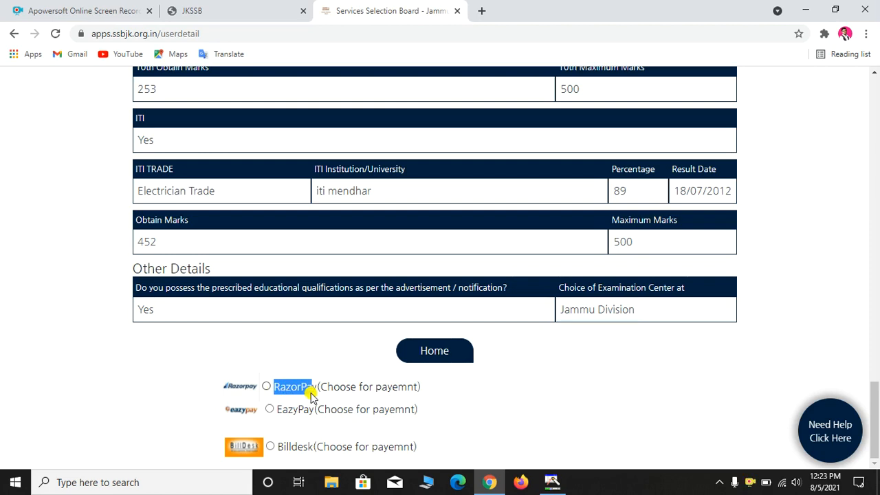
click(269, 447)
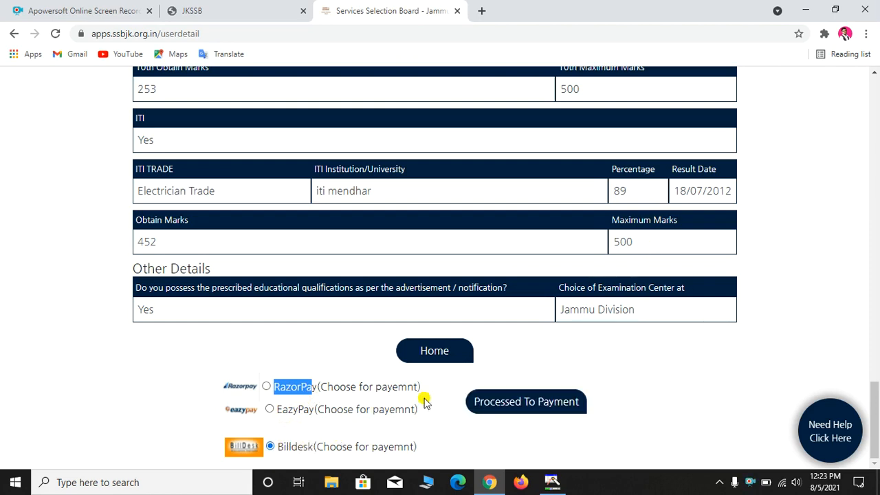
click(504, 403)
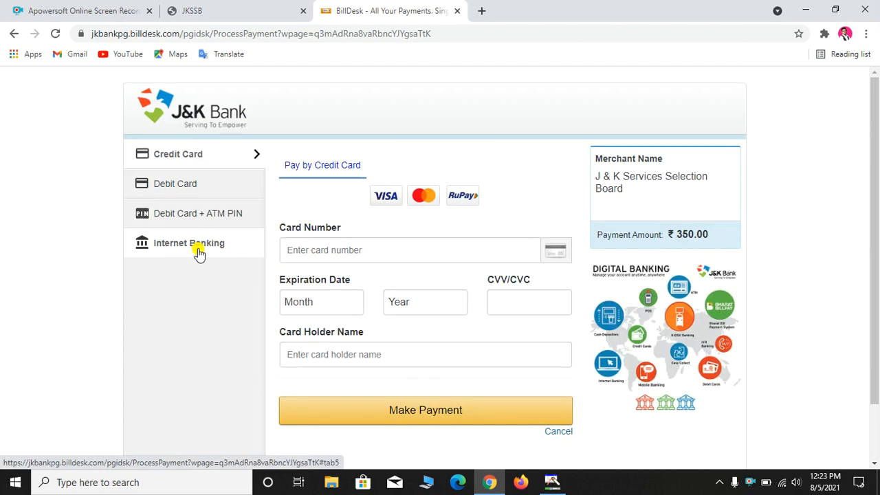
Choose debit card with expiry 01 (Jan) 2024 on BillDesk, then return to the JKSSB tab
click(177, 185)
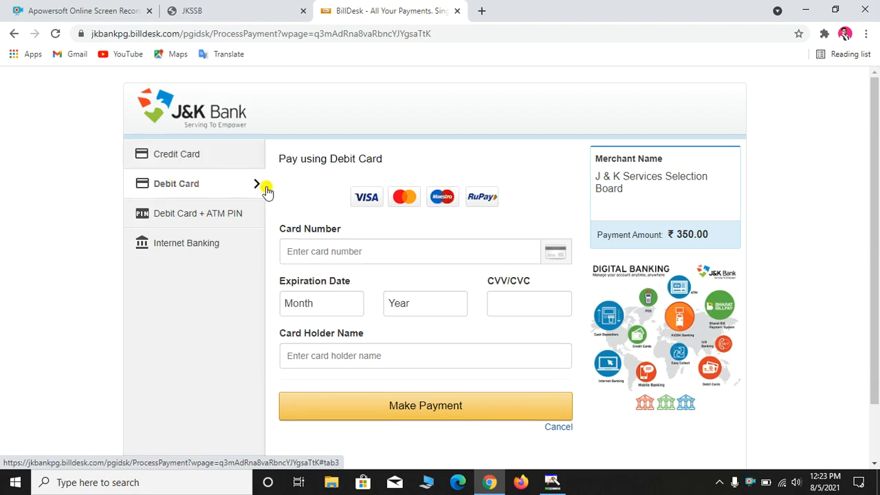
click(321, 250)
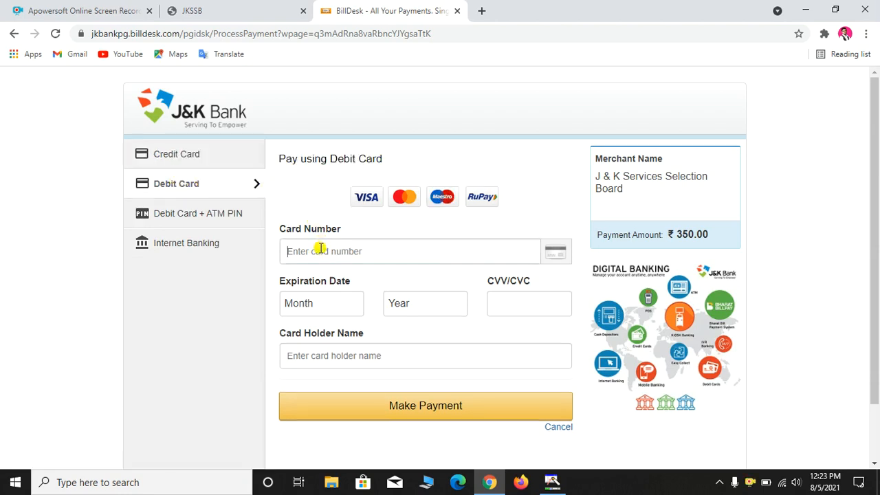
click(320, 310)
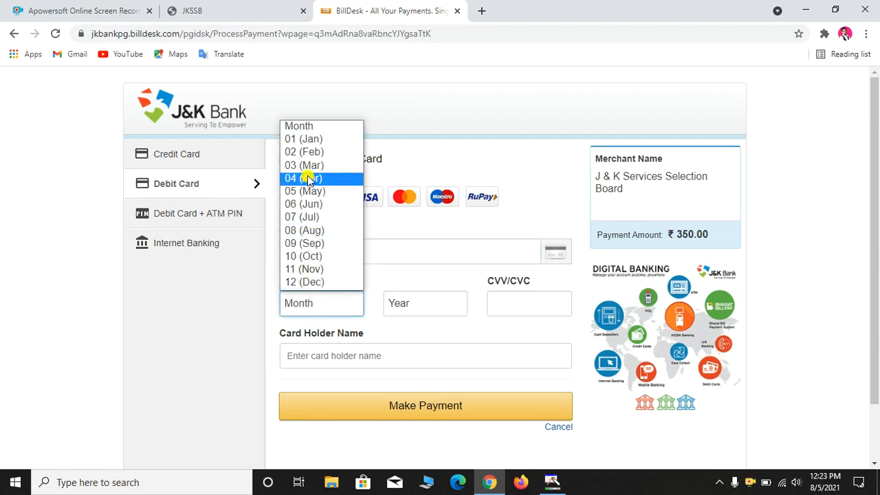
click(303, 139)
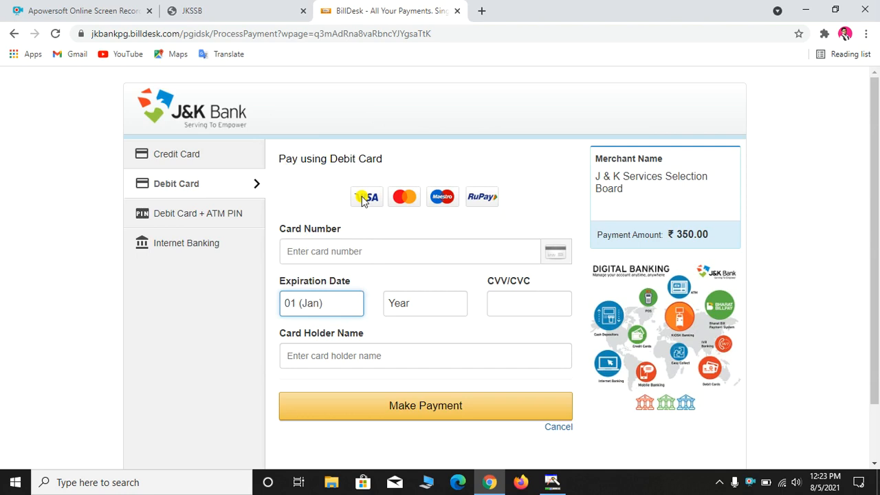
click(421, 306)
click(415, 87)
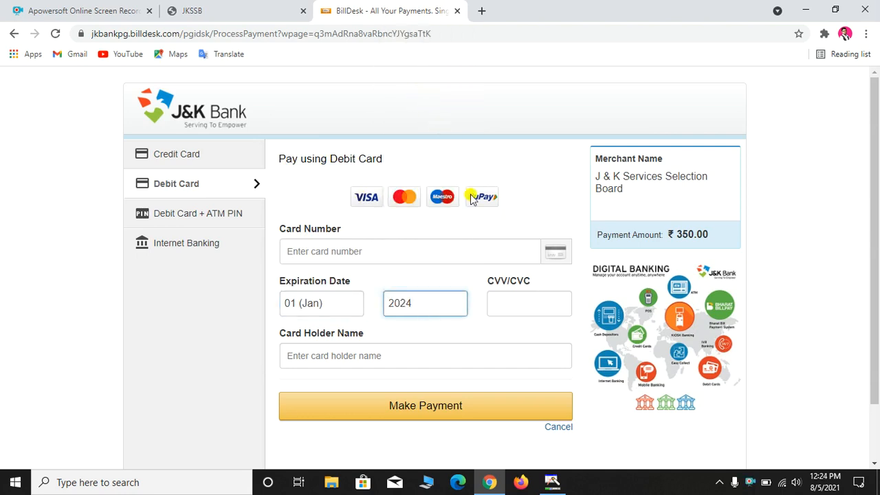
click(523, 307)
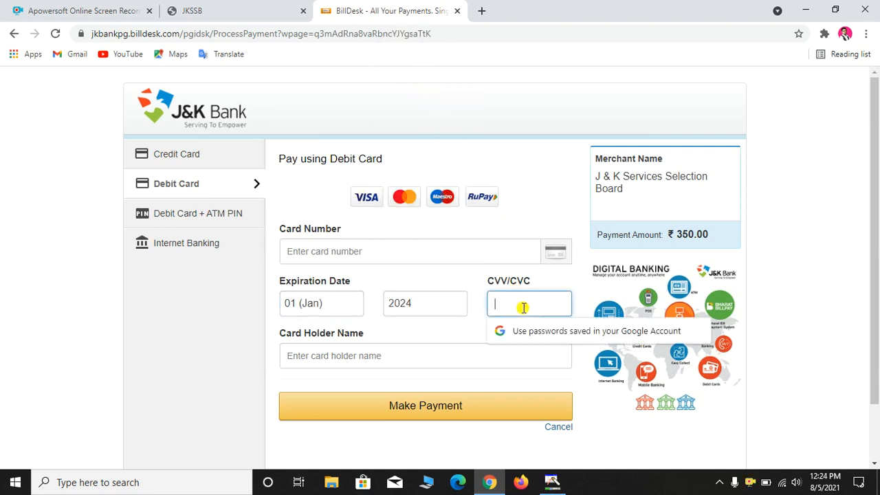
click(371, 358)
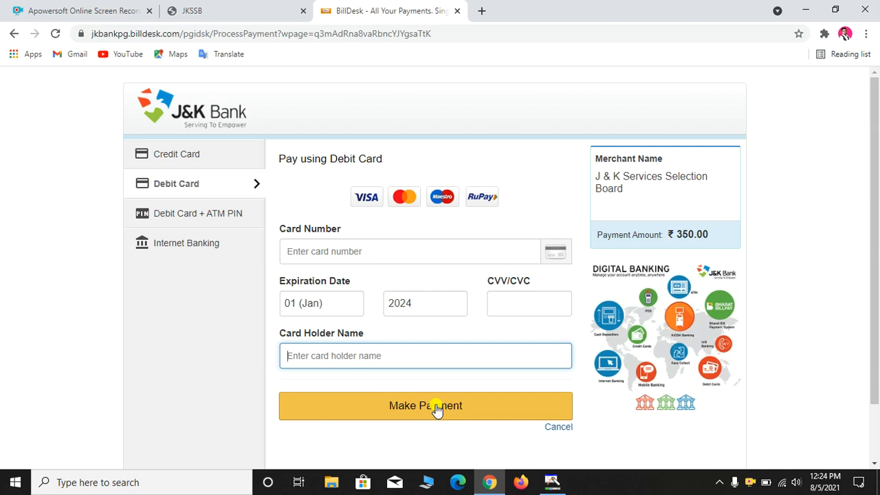
click(215, 12)
scroll(174, 232, up, 3)
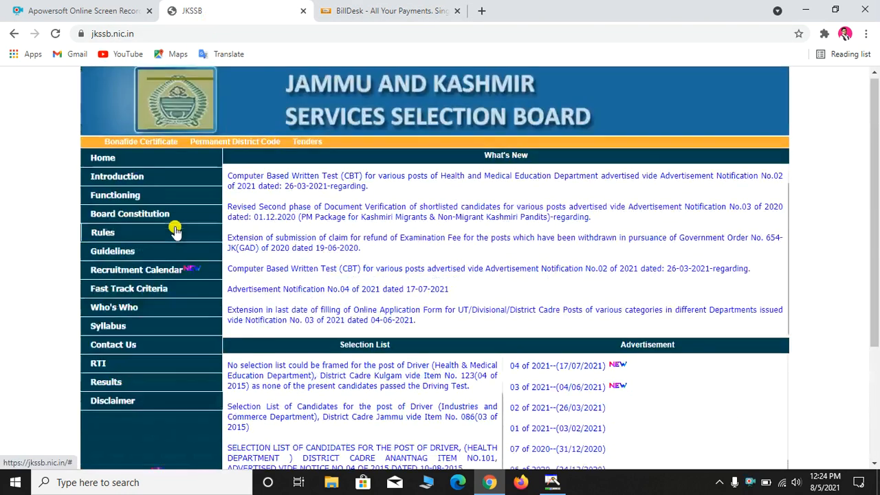